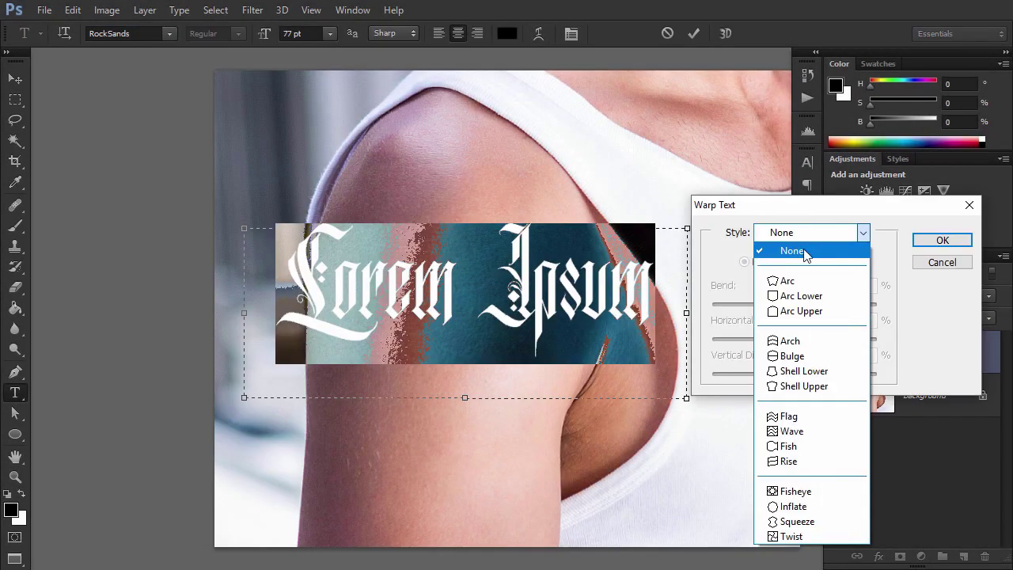
Preview an arc warp and 20% horizontal scale on the tattoo text.
click(811, 281)
key(Return)
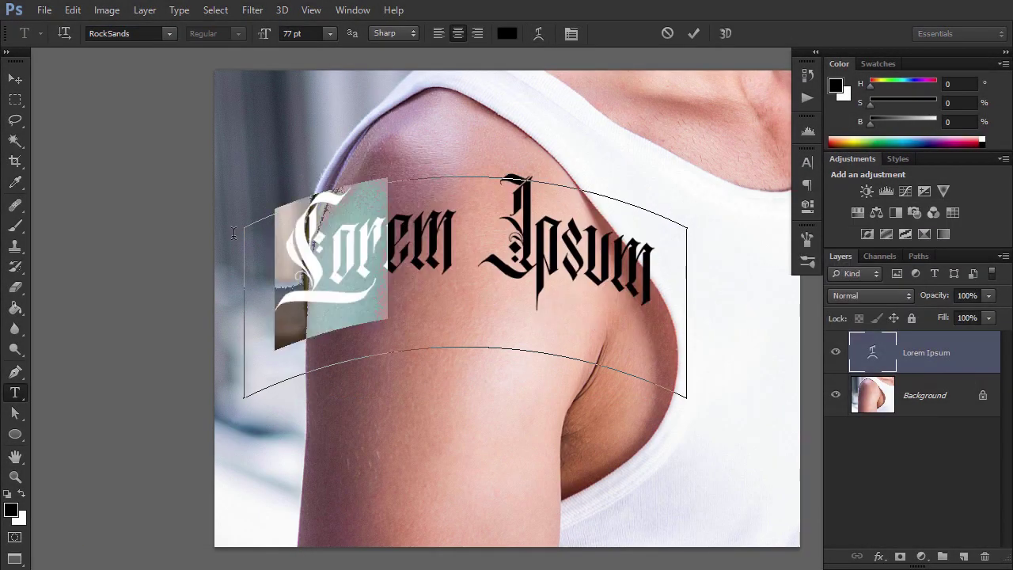
click(807, 162)
click(744, 236)
text(20)
key(Return)
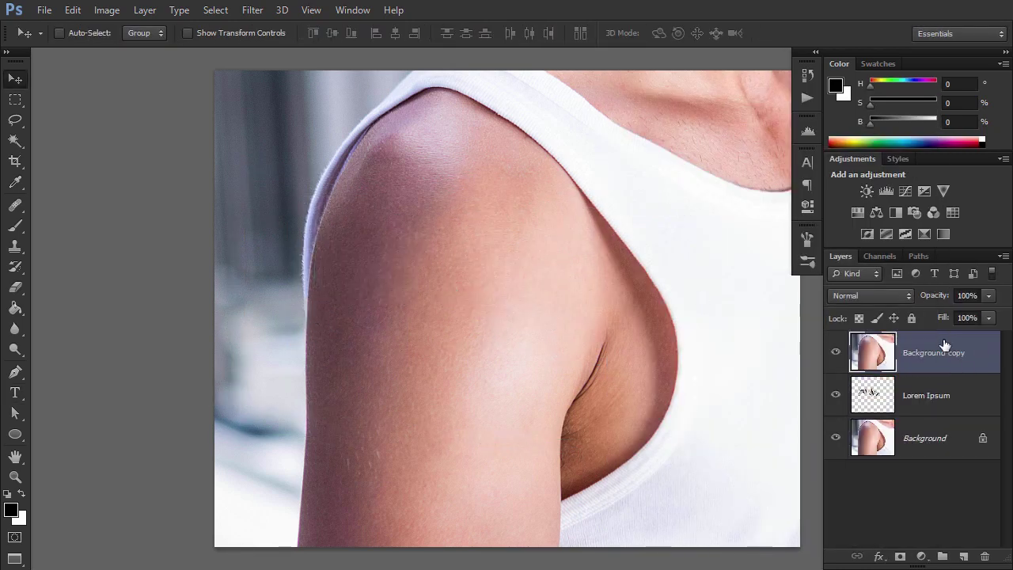
Preview sharpening and greying a copy of the background photo.
click(496, 292)
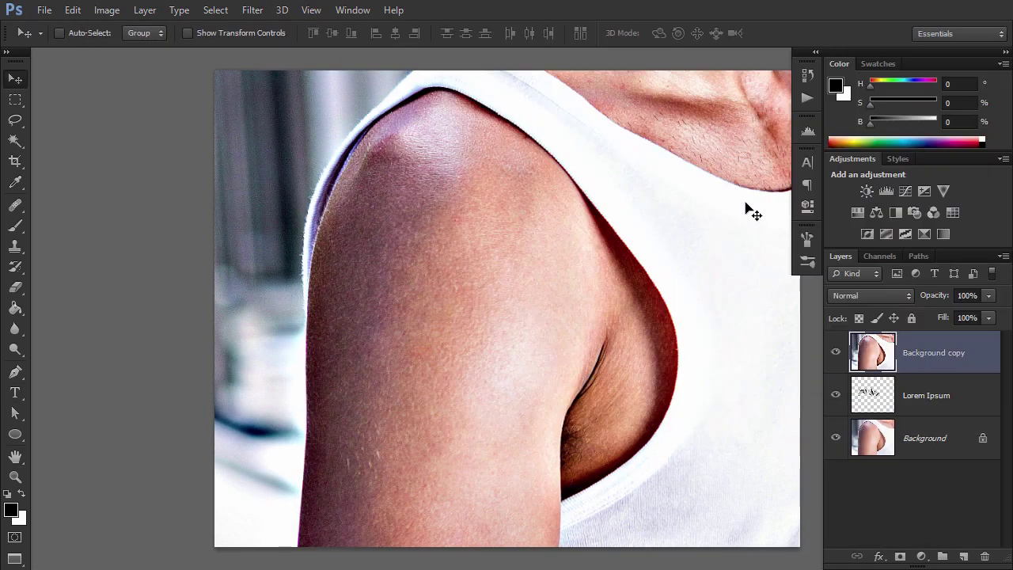
click(356, 365)
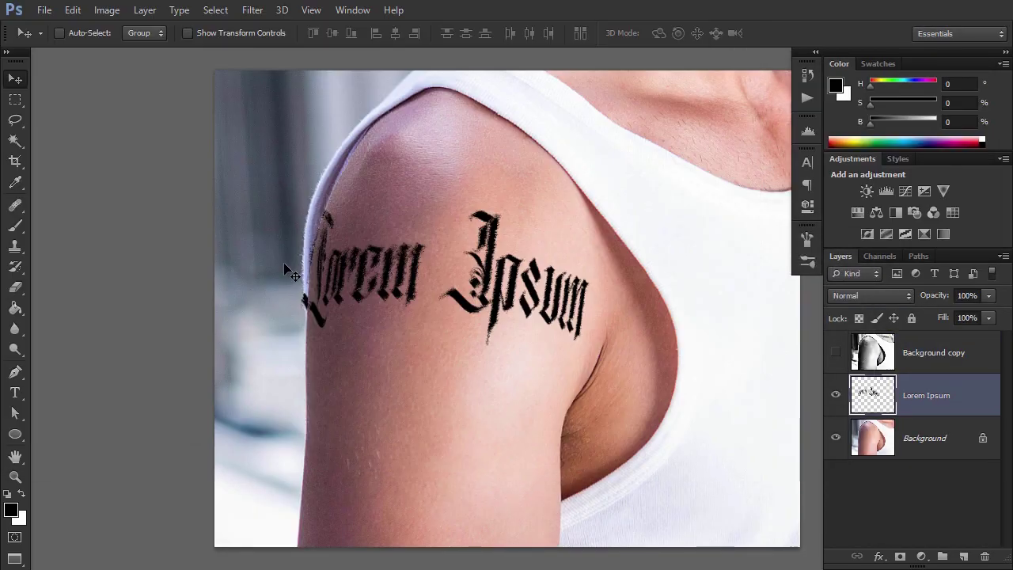
mouse_move(288, 187)
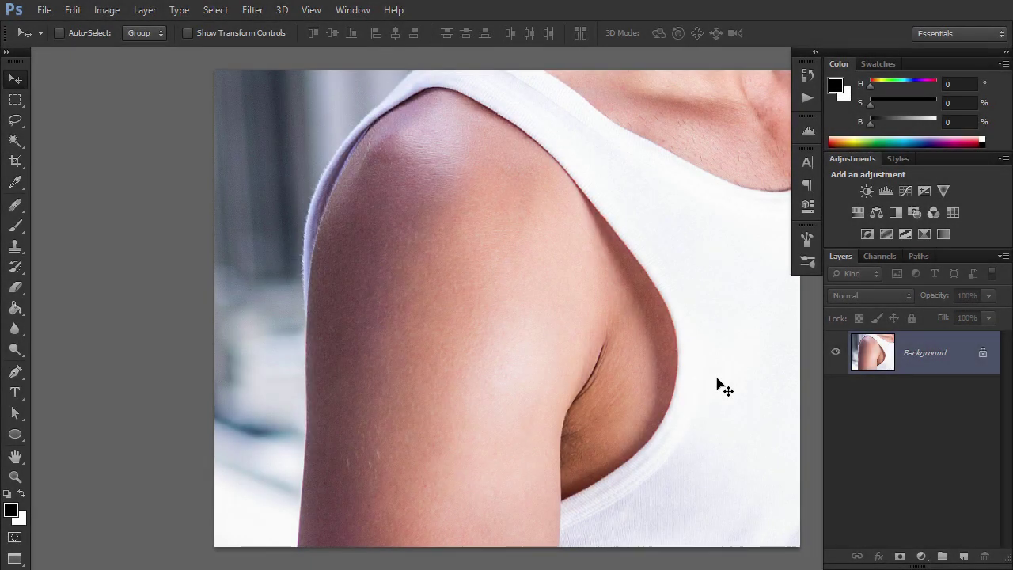
Type 'Lorem Ipsum' in a box across the shoulder, set in RockSands at 77 pt.
click(16, 392)
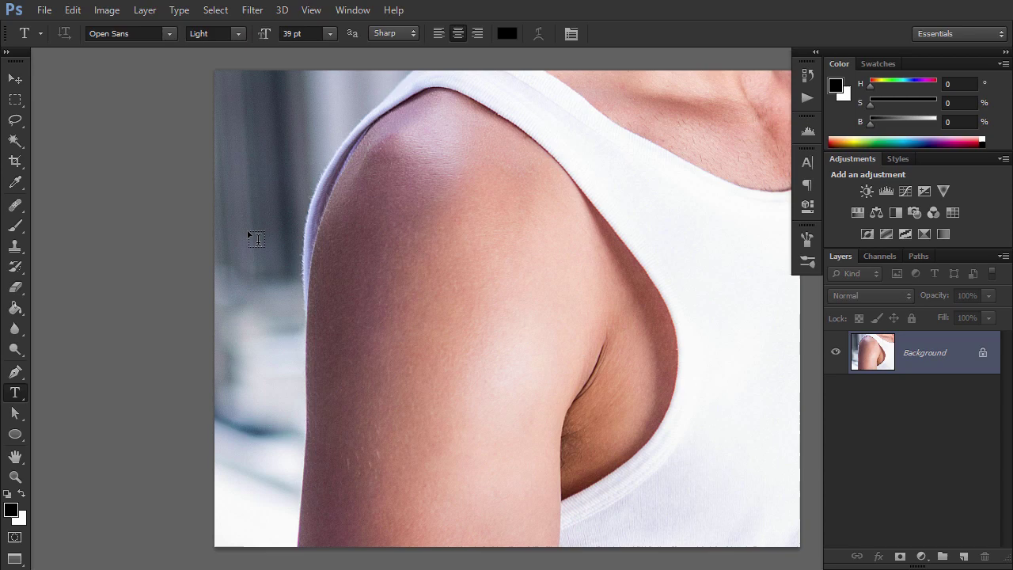
drag(244, 228, 685, 397)
text(Lorem Ipsum)
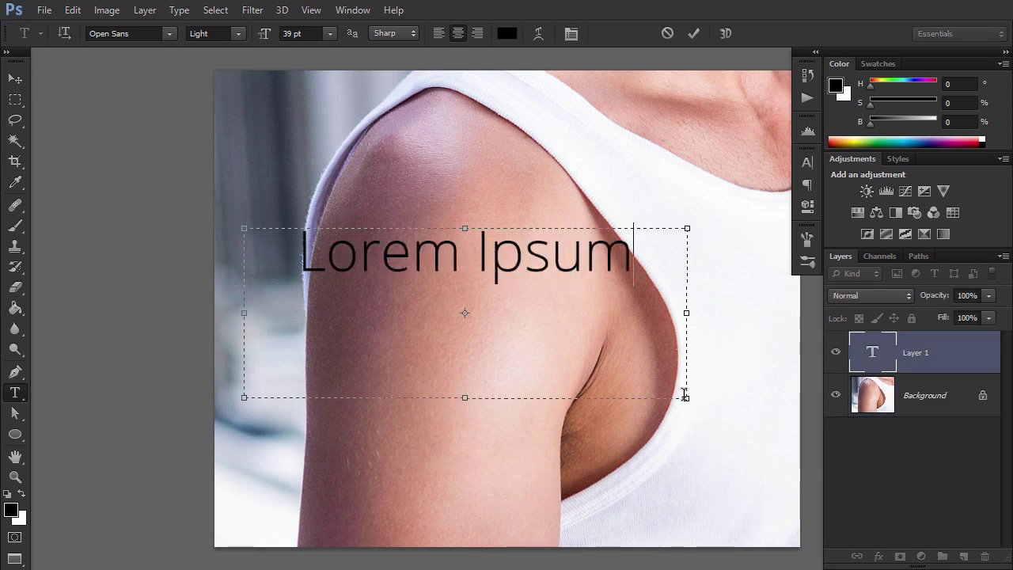
key(ctrl+a)
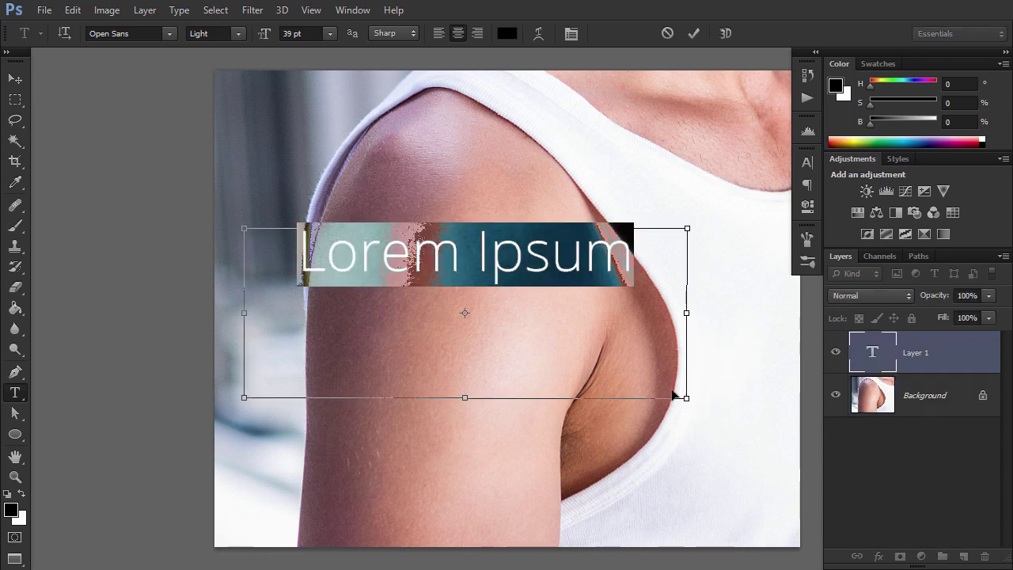
click(167, 33)
click(190, 163)
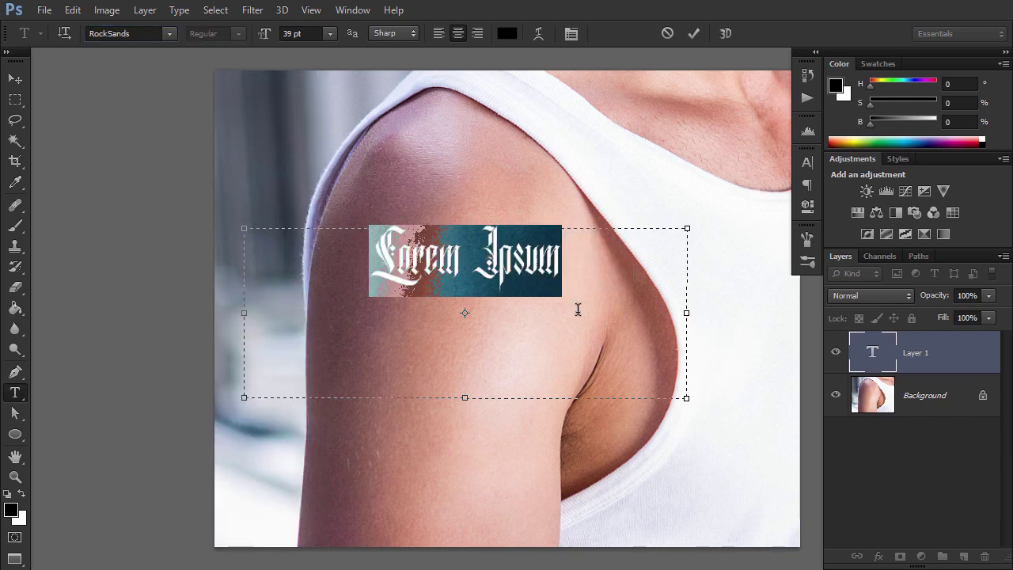
key(ctrl+shift+period)
key(ctrl+shift+period)
key(ctrl+shift+period)
key(ctrl+shift+period)
key(ctrl+shift+period)
key(ctrl+shift+period)
key(ctrl+shift+period)
key(ctrl+shift+period)
key(ctrl+shift+period)
key(ctrl+shift+period)
key(ctrl+shift+period)
key(ctrl+shift+period)
key(ctrl+shift+period)
key(ctrl+shift+period)
key(ctrl+shift+period)
key(ctrl+shift+period)
key(ctrl+shift+period)
key(ctrl+shift+period)
key(ctrl+shift+period)
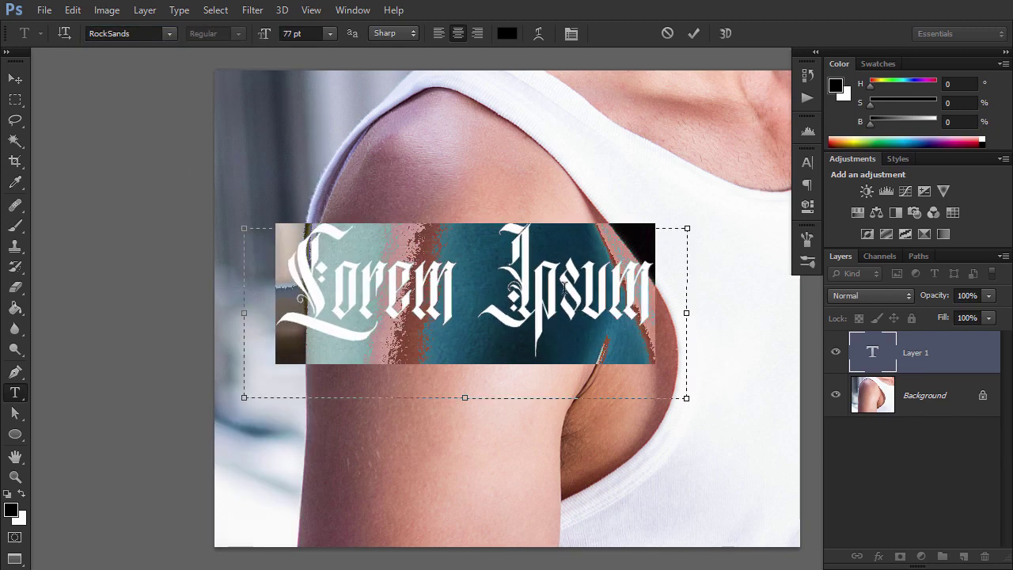
click(863, 368)
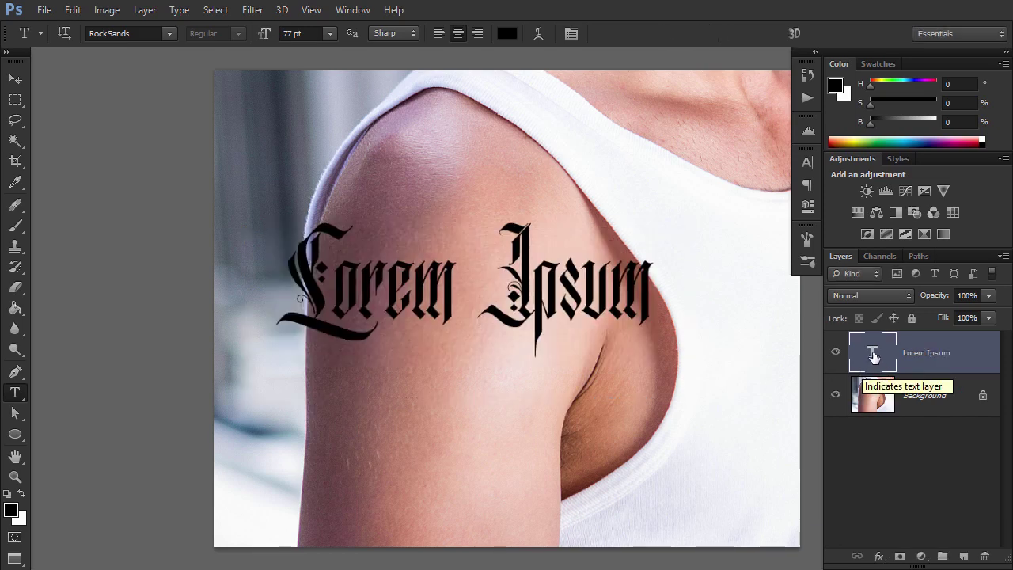
Warp the Lorem Ipsum text with the Arch style at about +29% bend.
double_click(872, 354)
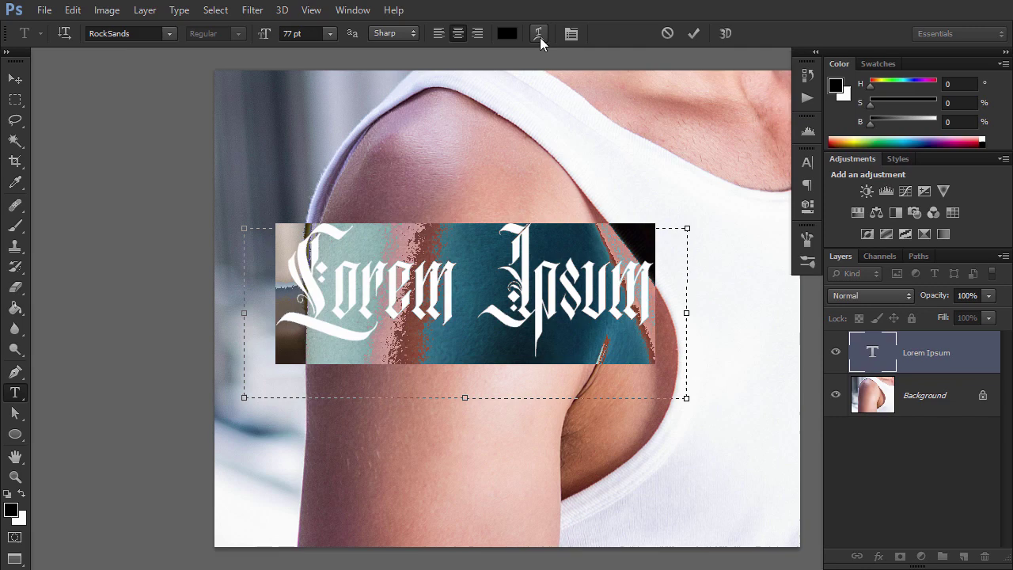
click(540, 37)
click(806, 235)
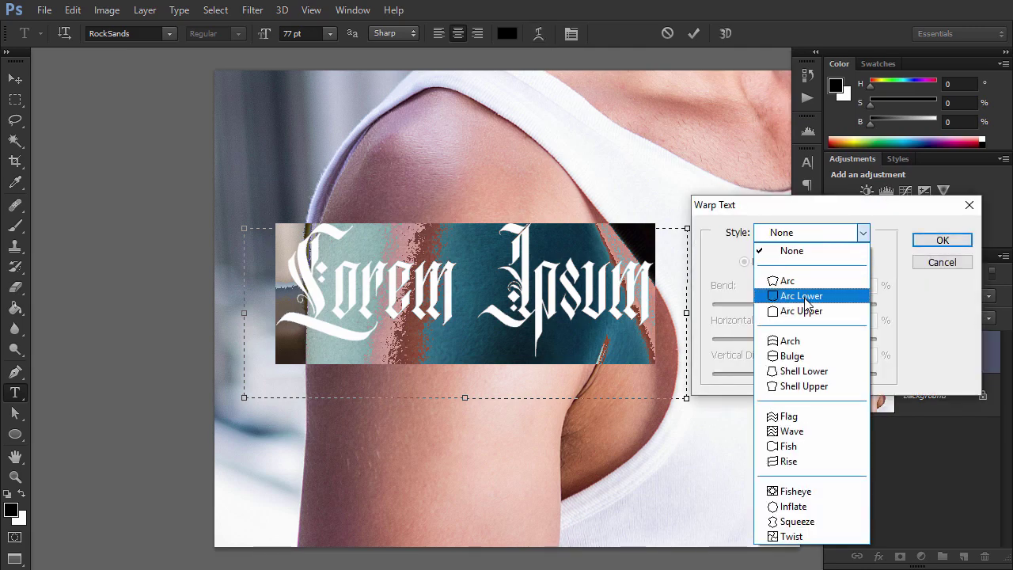
click(791, 341)
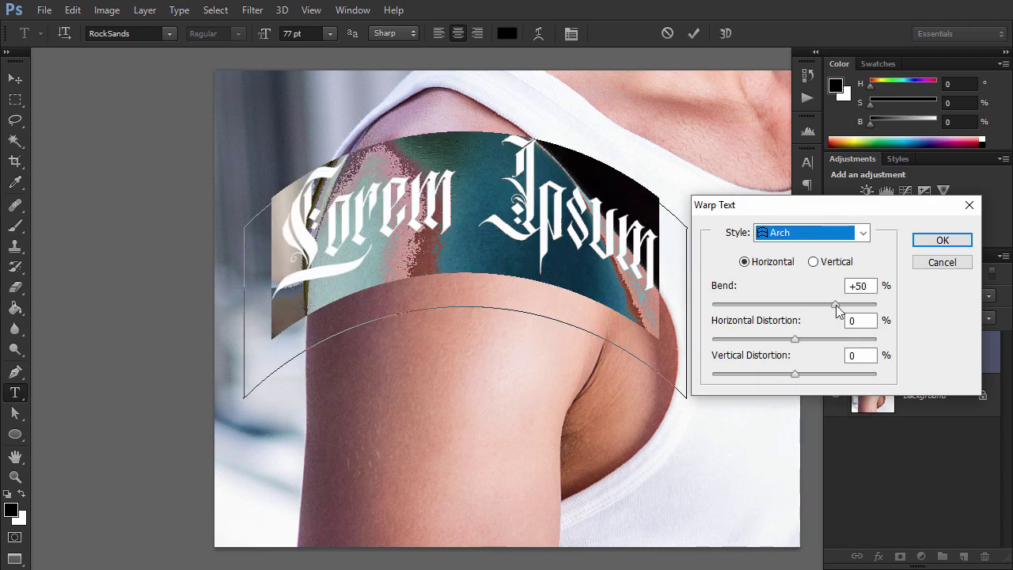
drag(835, 305, 817, 307)
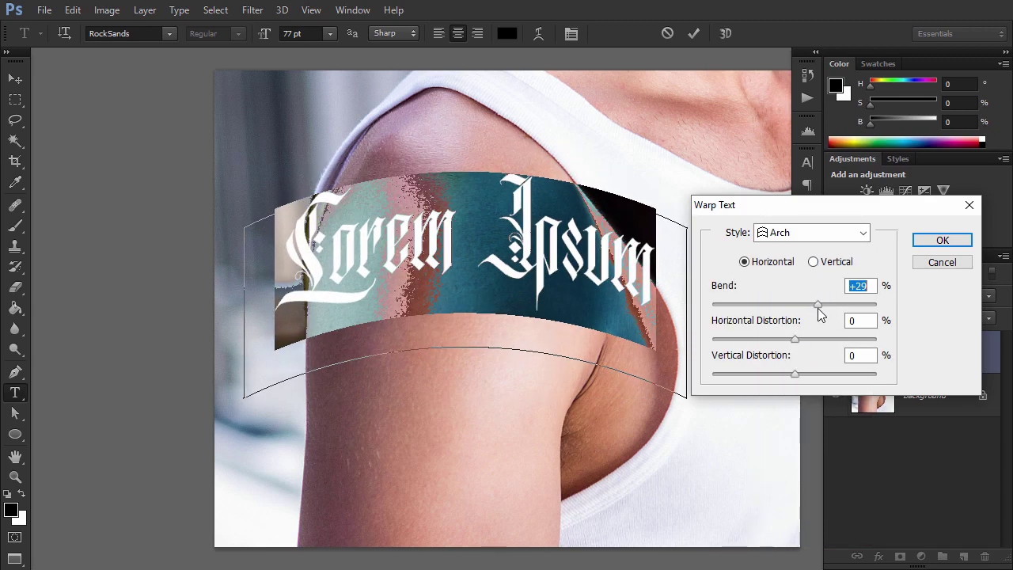
click(940, 241)
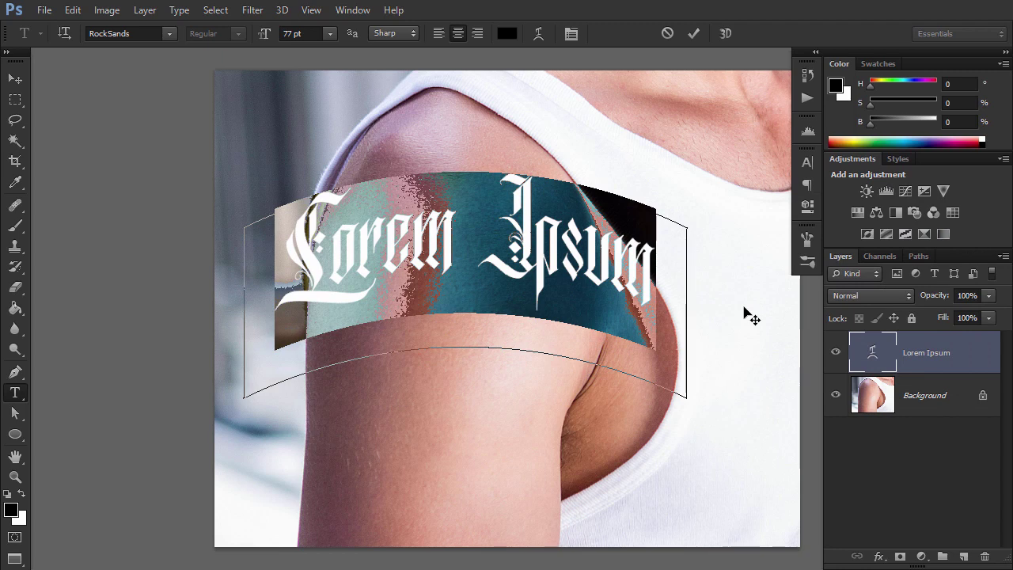
Give the letters 'Lor' 70% horizontal scale and -10 tracking.
click(414, 230)
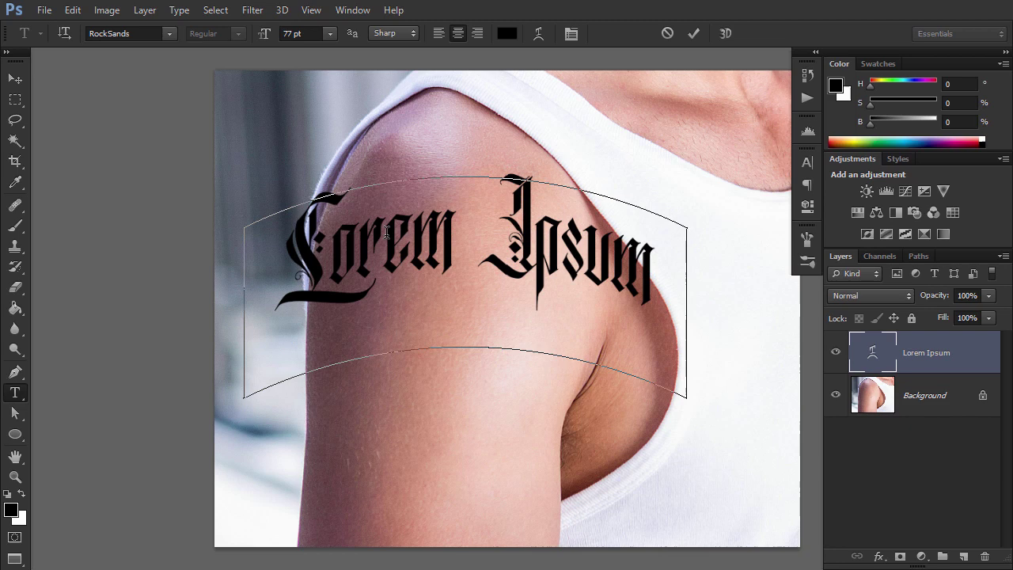
key(shift+Home)
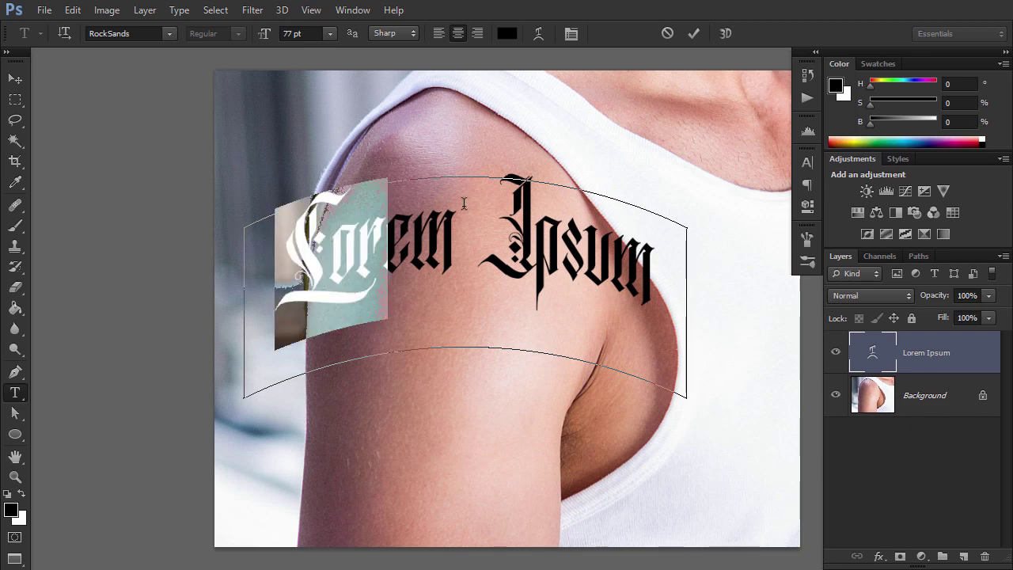
click(805, 164)
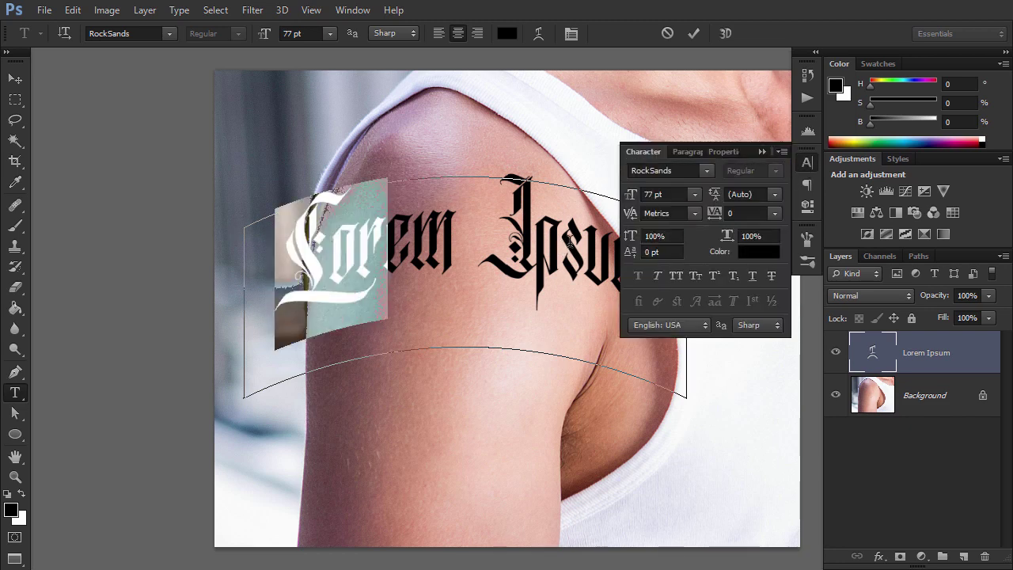
click(750, 235)
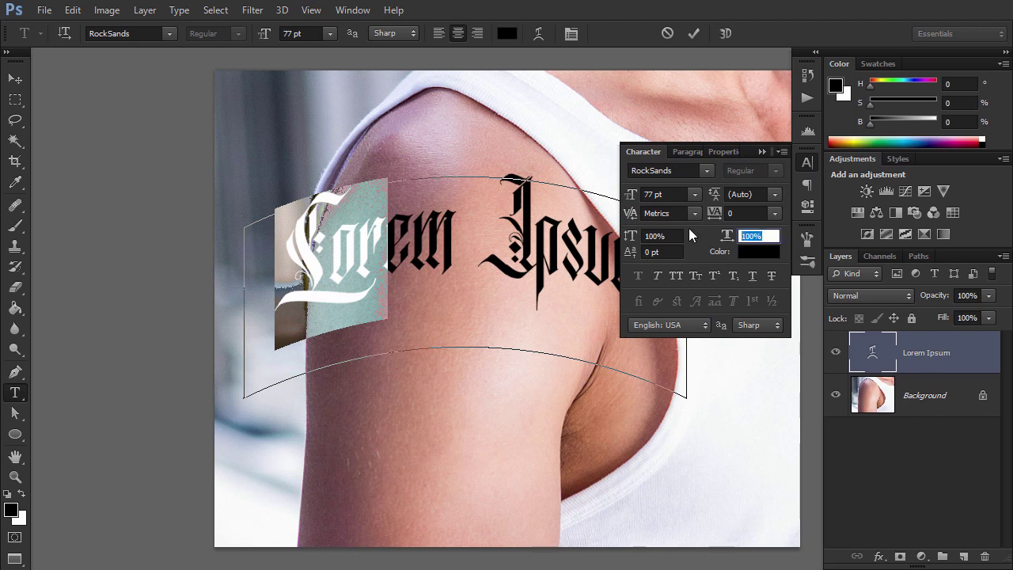
text(7)
text(0)
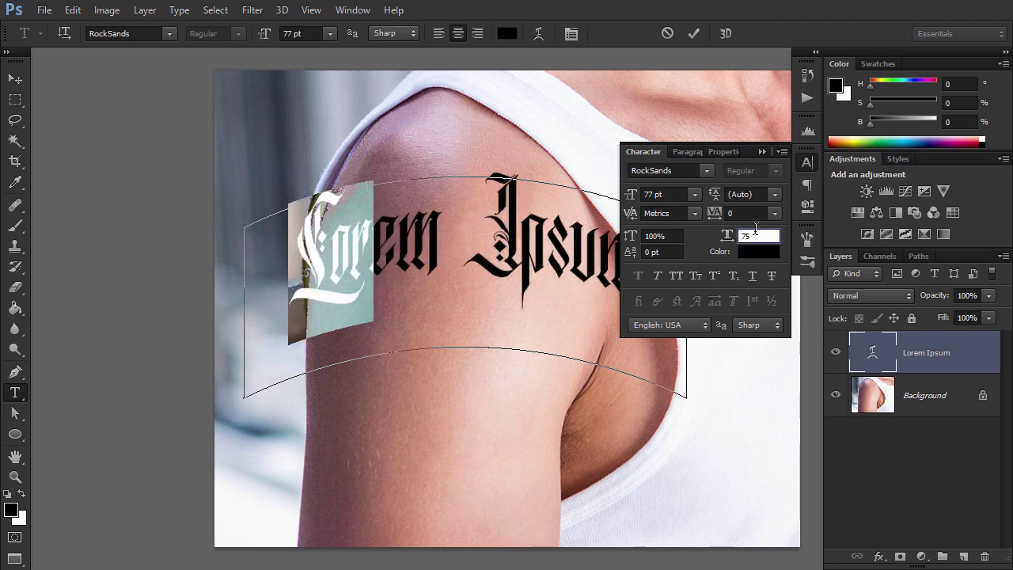
click(775, 213)
click(769, 299)
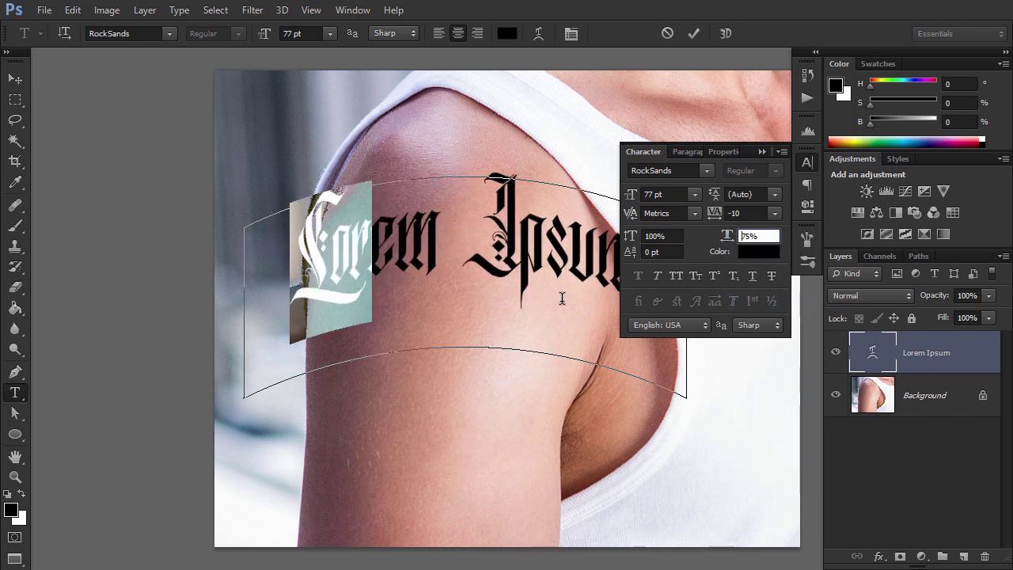
Give the letters 'Lo' 50% vertical scale and -25 tracking.
click(354, 252)
drag(354, 252, 268, 240)
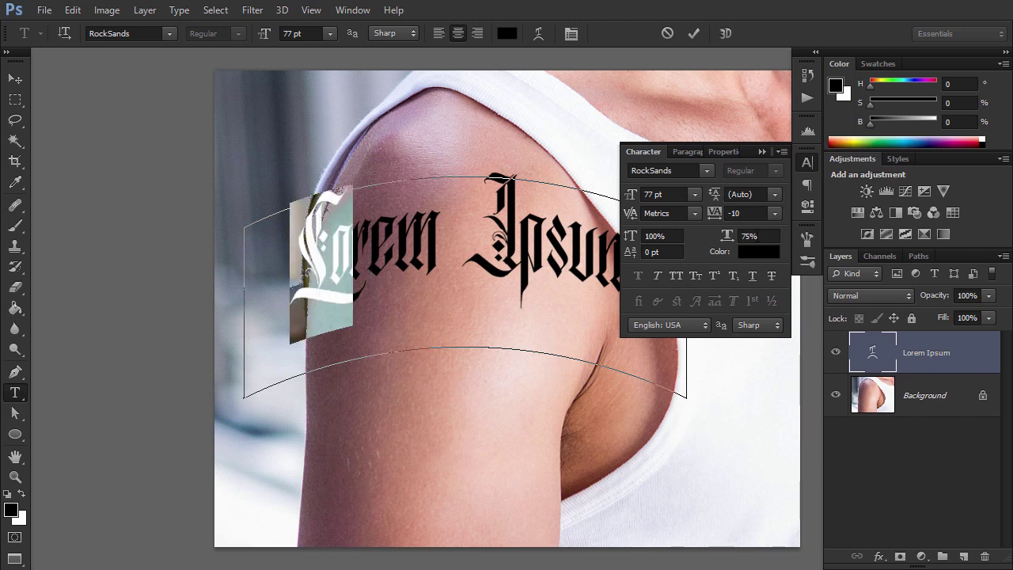
click(716, 238)
text(50)
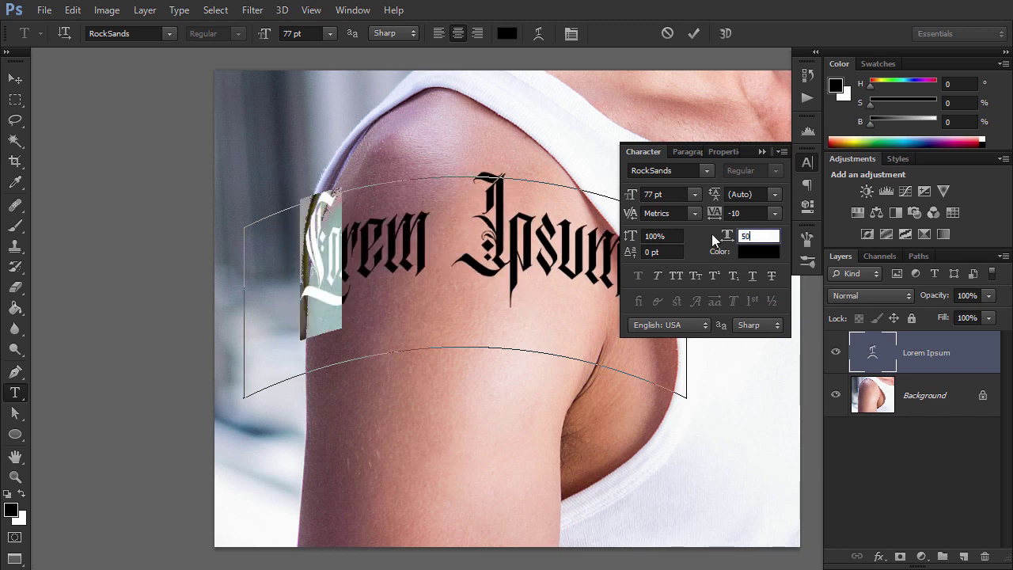
click(775, 213)
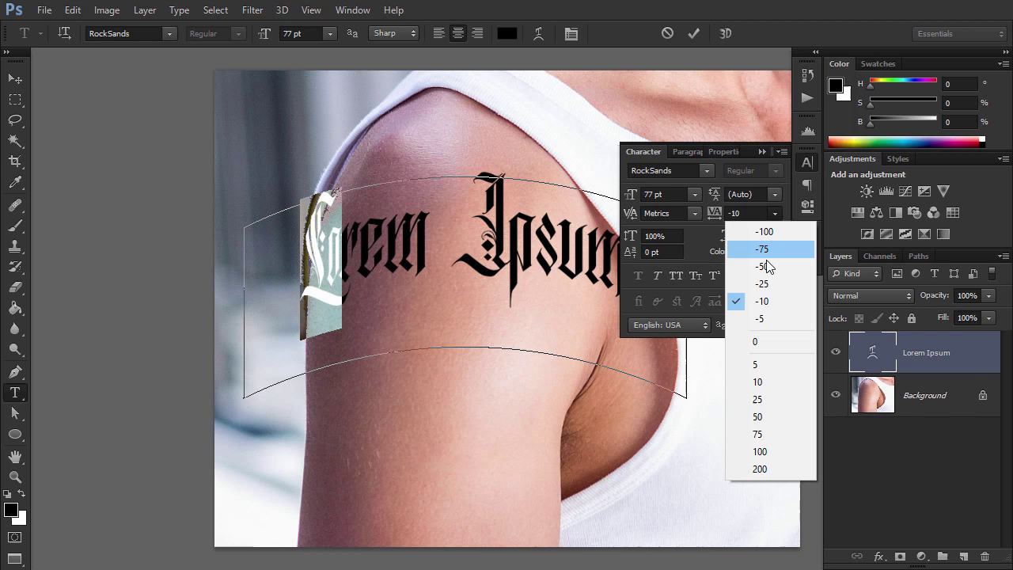
click(764, 284)
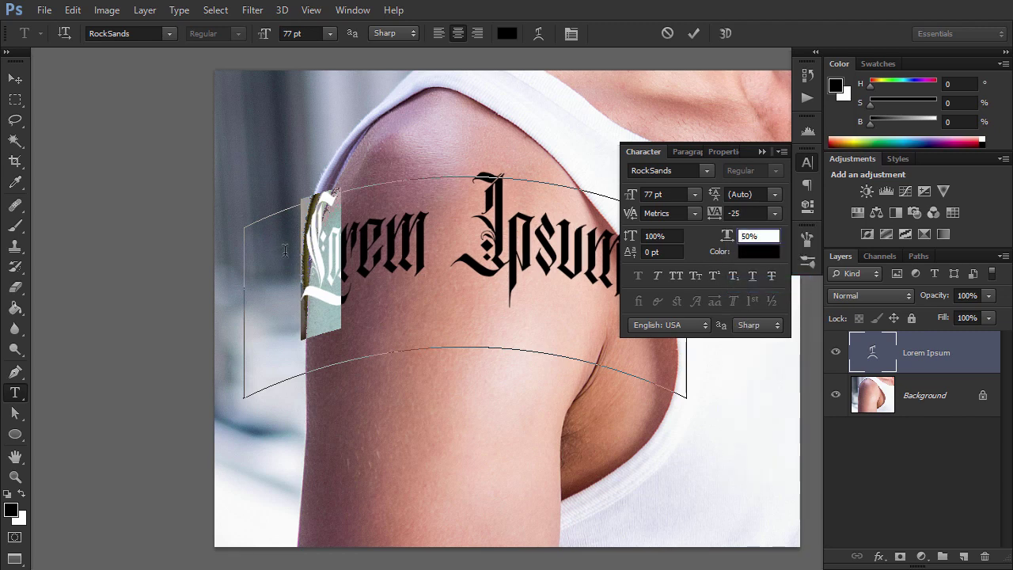
Narrow the L to 20% horizontal scale.
drag(331, 252, 294, 252)
click(717, 236)
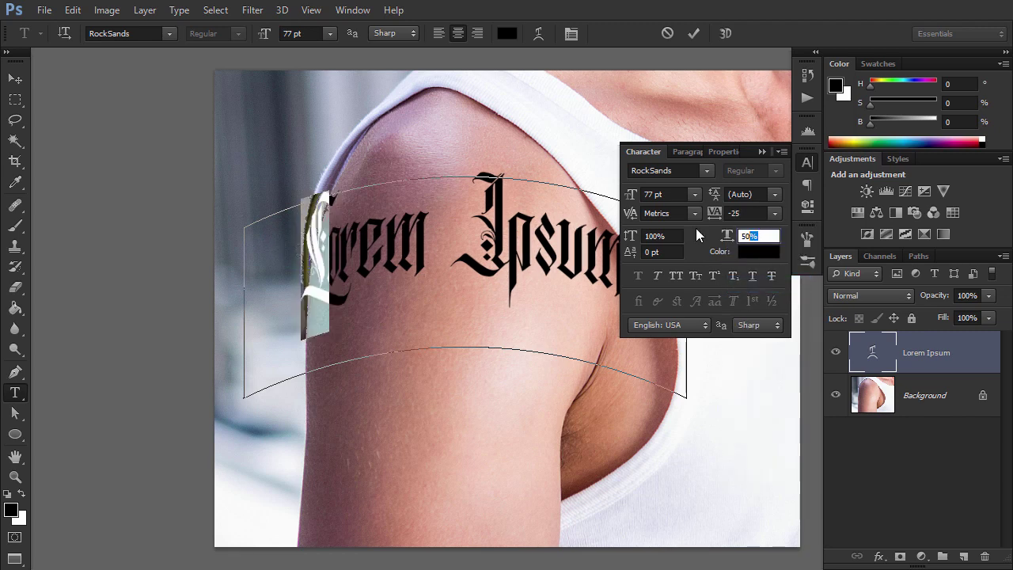
text(20)
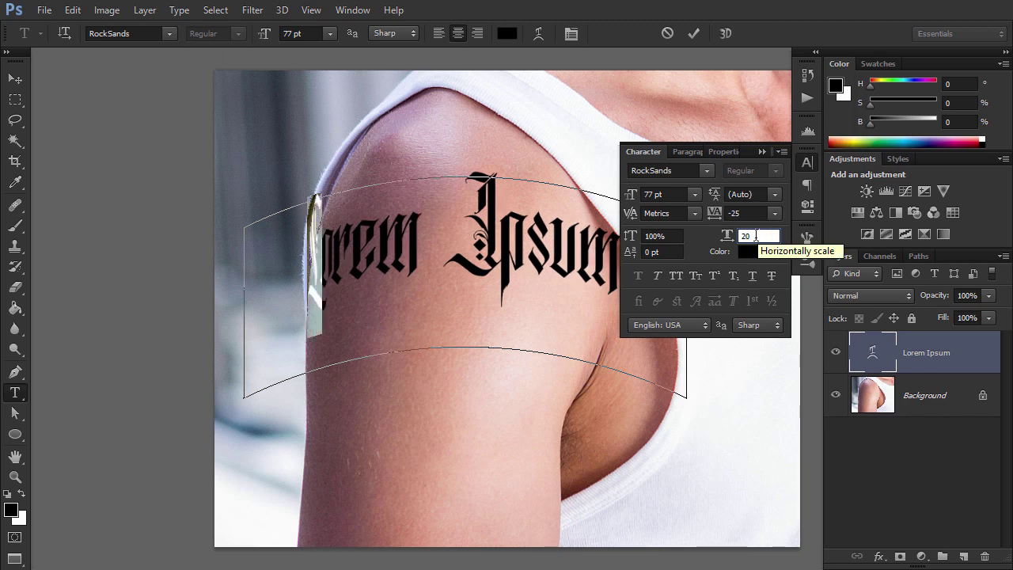
click(556, 245)
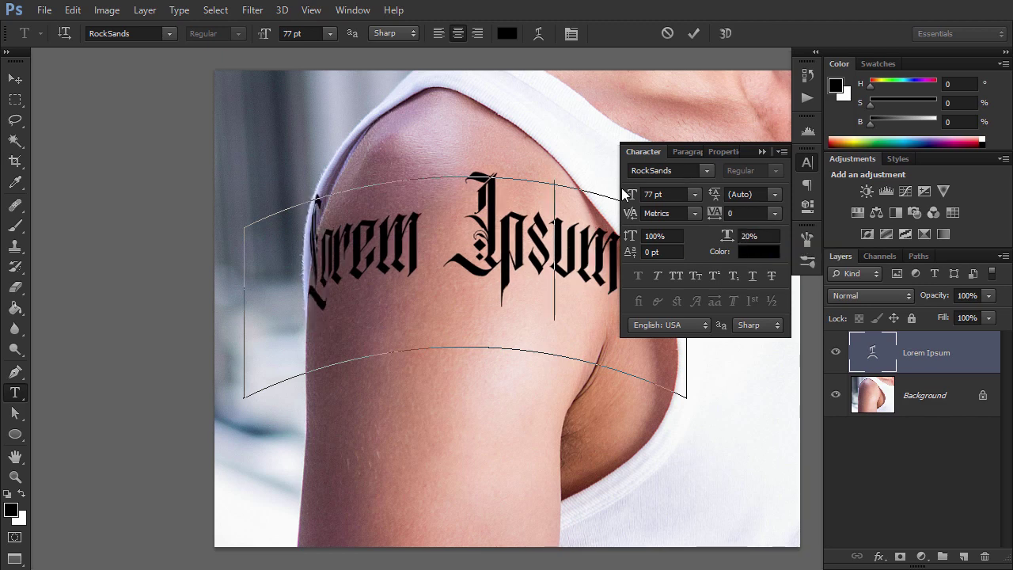
Set the 'um' of Ipsum to 75% horizontal scale with -10 tracking.
drag(557, 245, 625, 254)
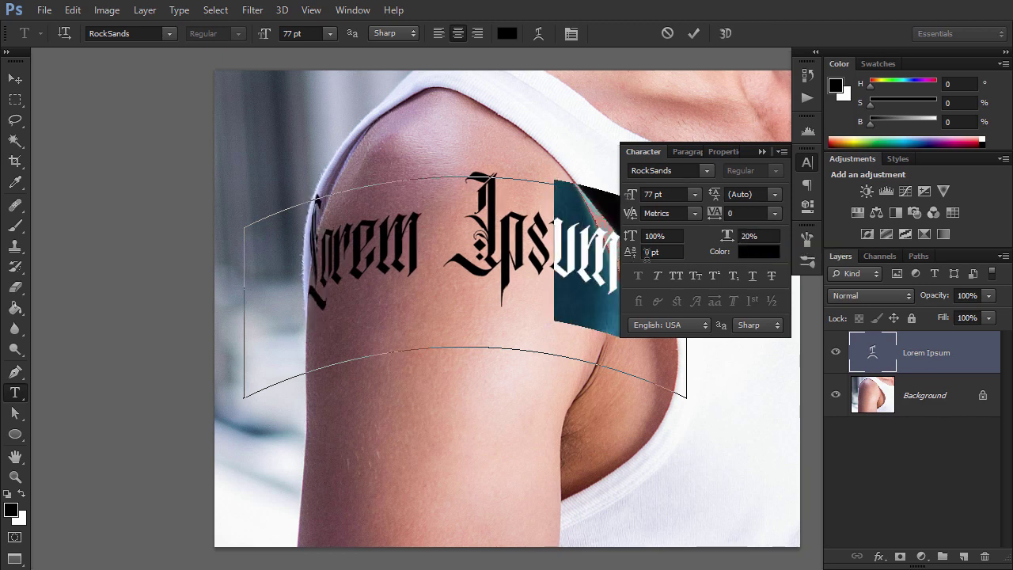
click(744, 236)
text(75)
click(775, 213)
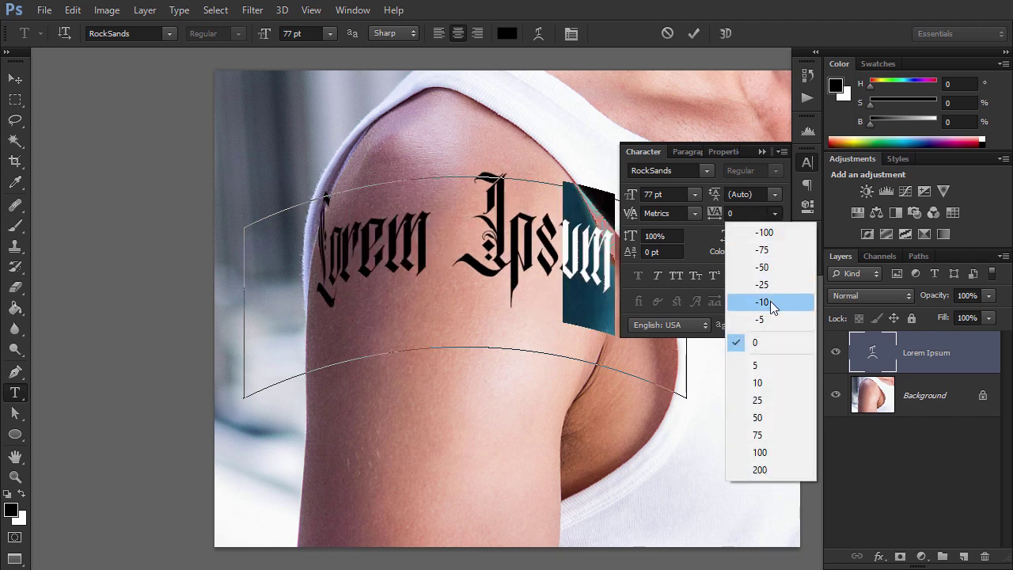
click(765, 298)
click(732, 237)
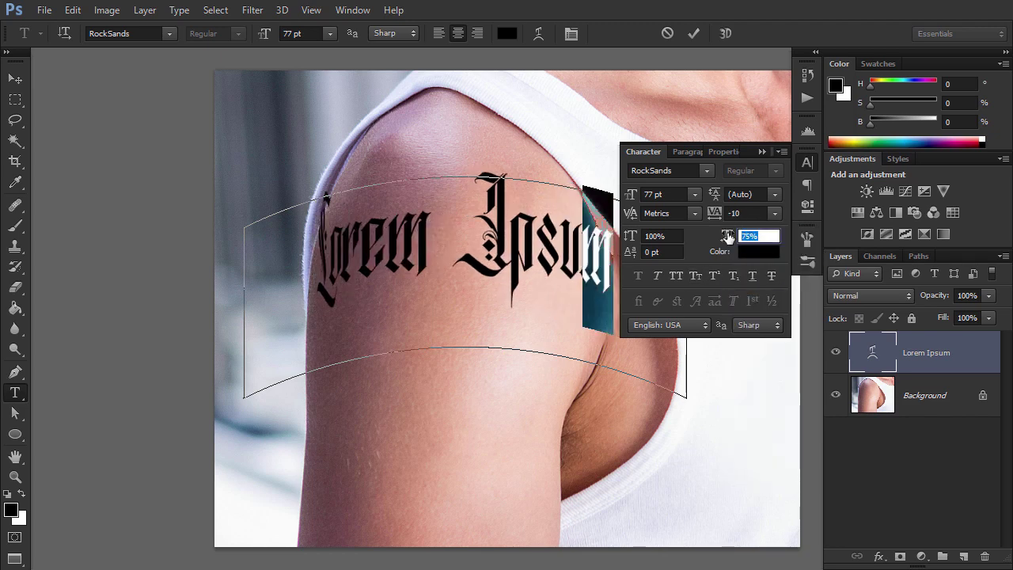
Commit the text edits and move the text down on the shoulder.
click(762, 151)
click(881, 354)
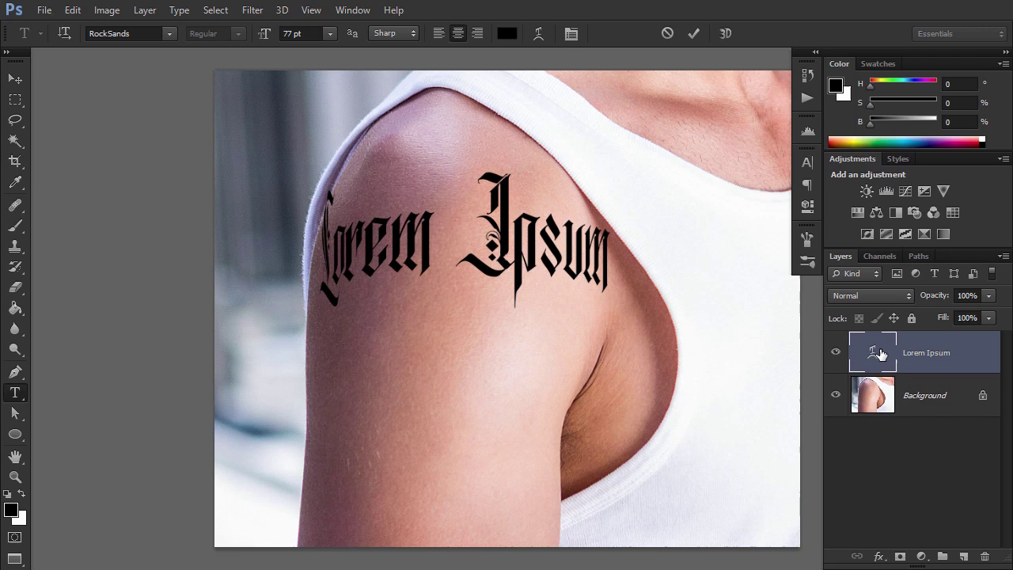
key(v)
drag(568, 216, 570, 252)
Rotate the text about 7.6° and scale it to 97.67%.
key(ctrl+t)
mouse_move(696, 294)
mouse_down()
mouse_move(689, 299)
mouse_move(691, 289)
mouse_up()
drag(585, 319, 579, 305)
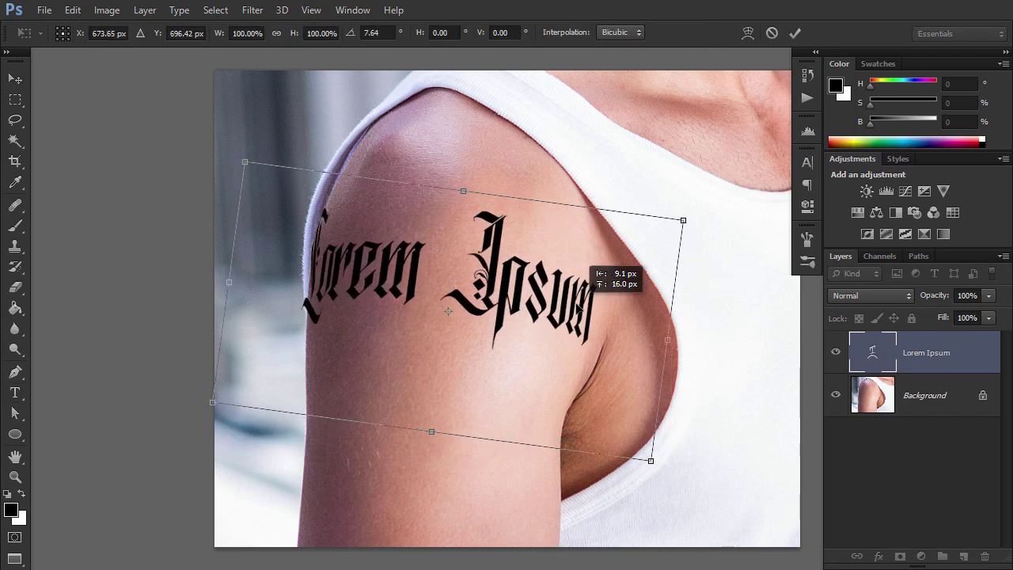
mouse_move(683, 221)
mouse_down()
mouse_move(664, 230)
mouse_move(676, 222)
mouse_up()
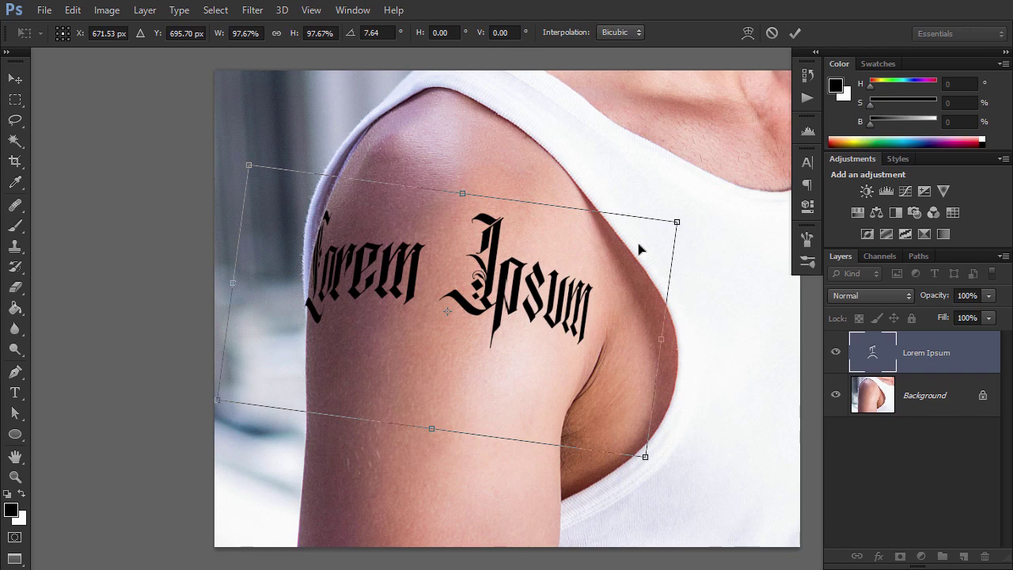
key(Return)
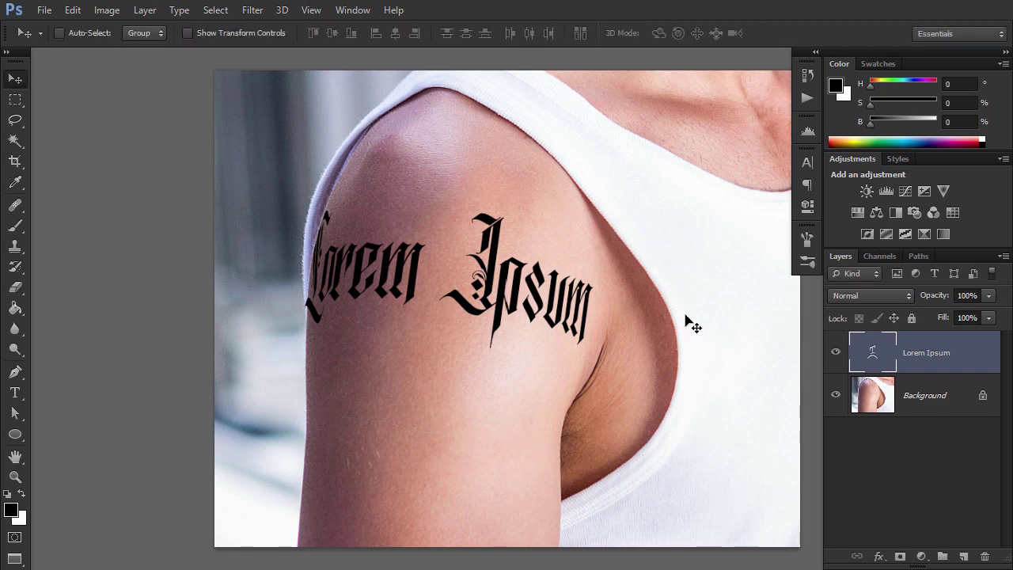
Rasterize the Lorem Ipsum layer and place a Background duplicate above it.
right_click(940, 373)
click(705, 209)
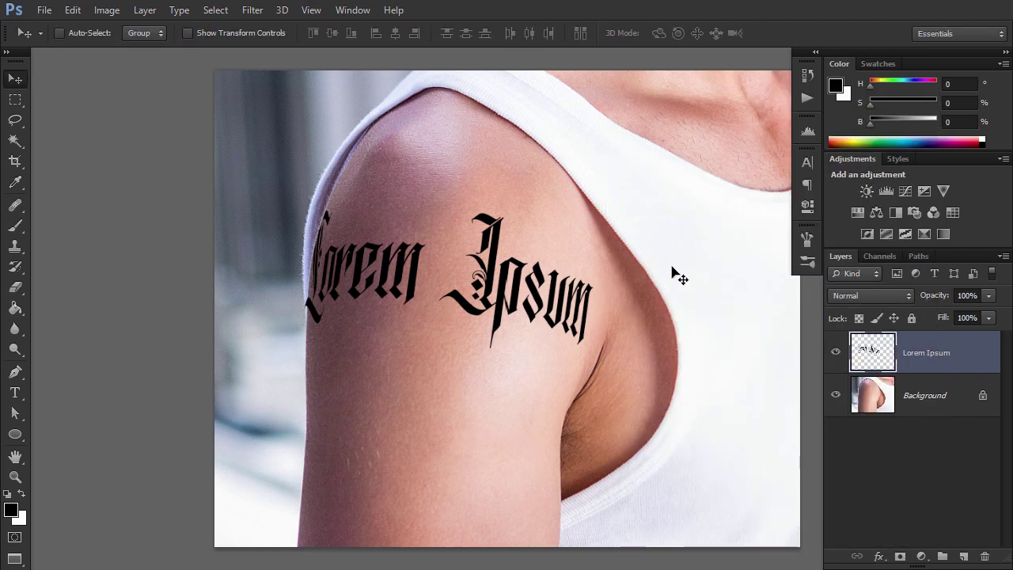
click(887, 399)
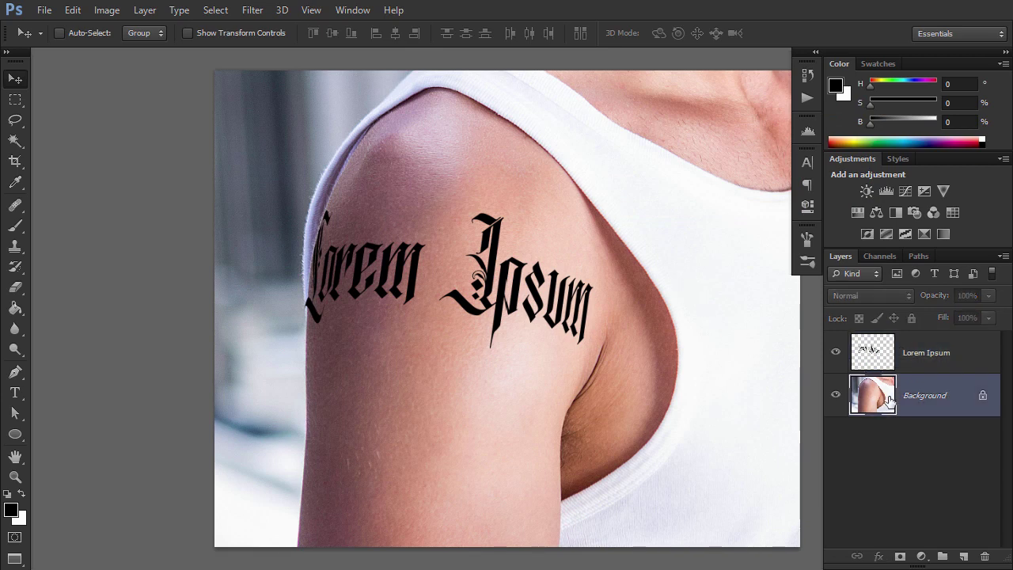
key(ctrl+j)
drag(890, 400, 943, 346)
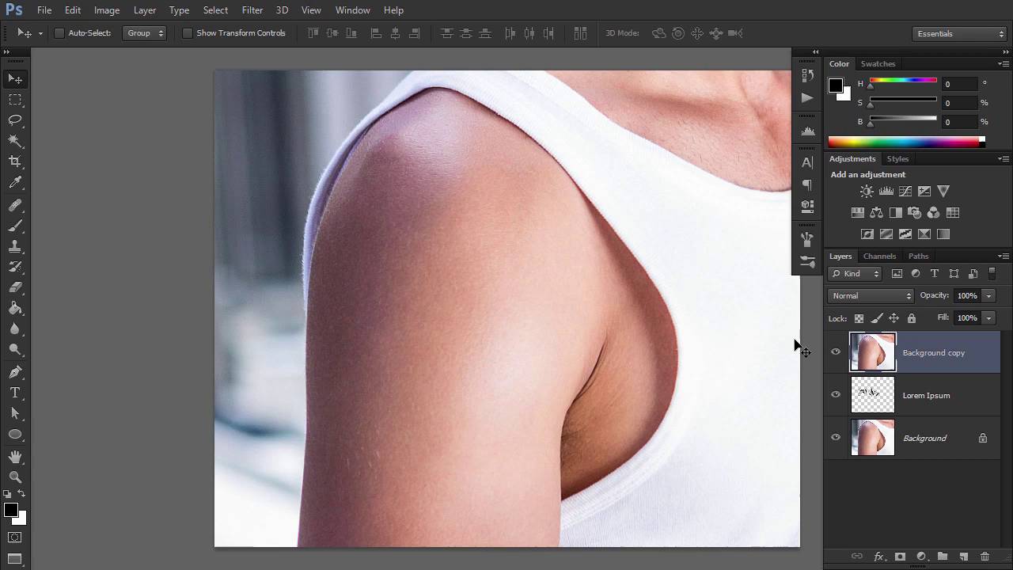
Apply Smart Sharpen to Background copy at 119% amount and 47.8 px radius.
click(253, 10)
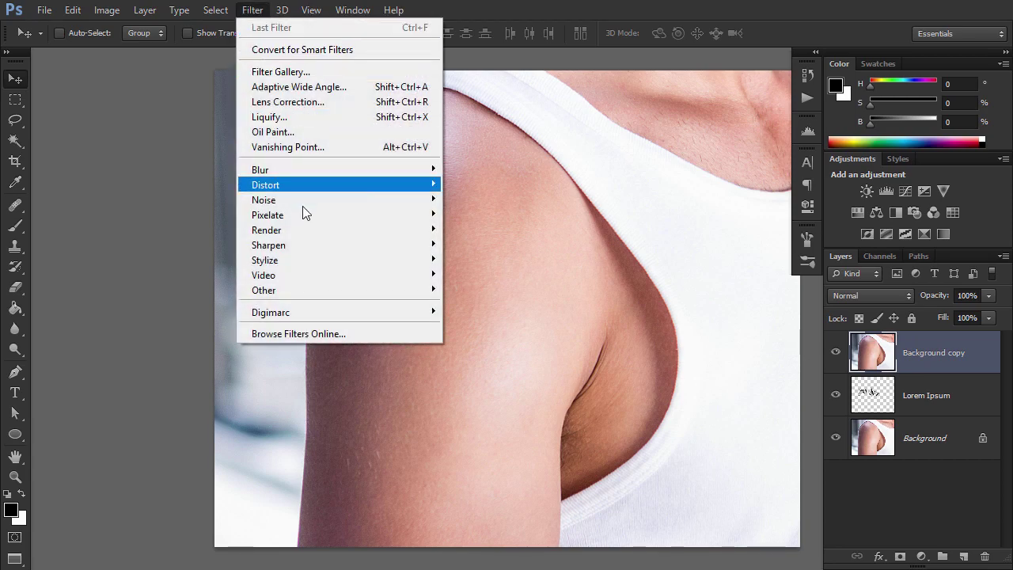
mouse_move(305, 247)
click(496, 290)
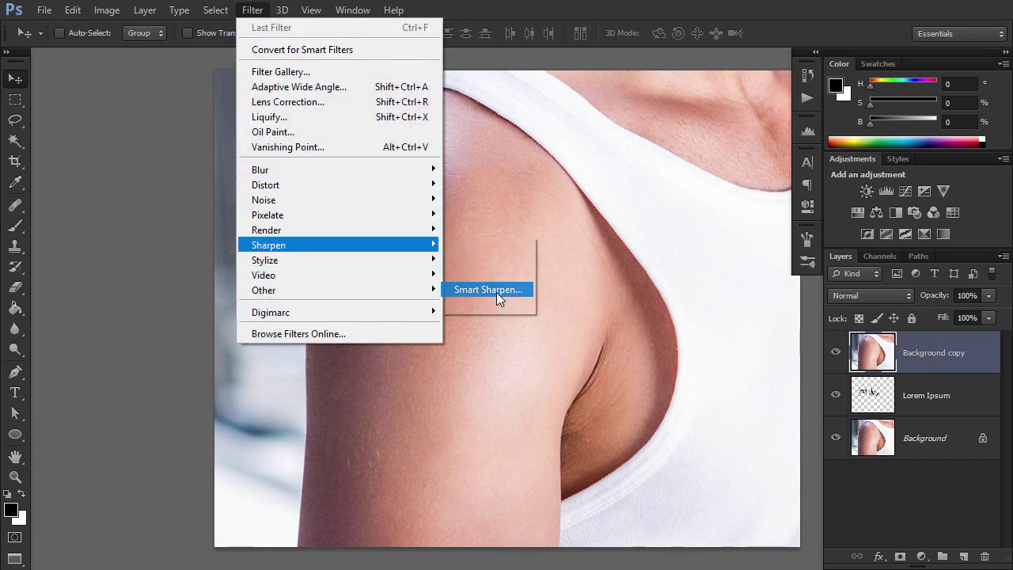
drag(922, 248, 915, 246)
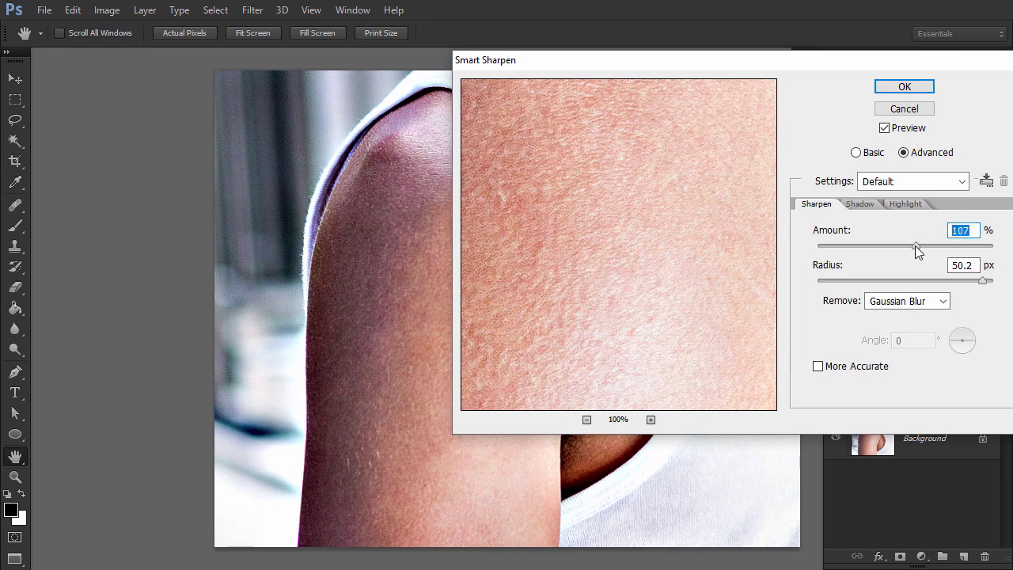
drag(982, 285, 982, 286)
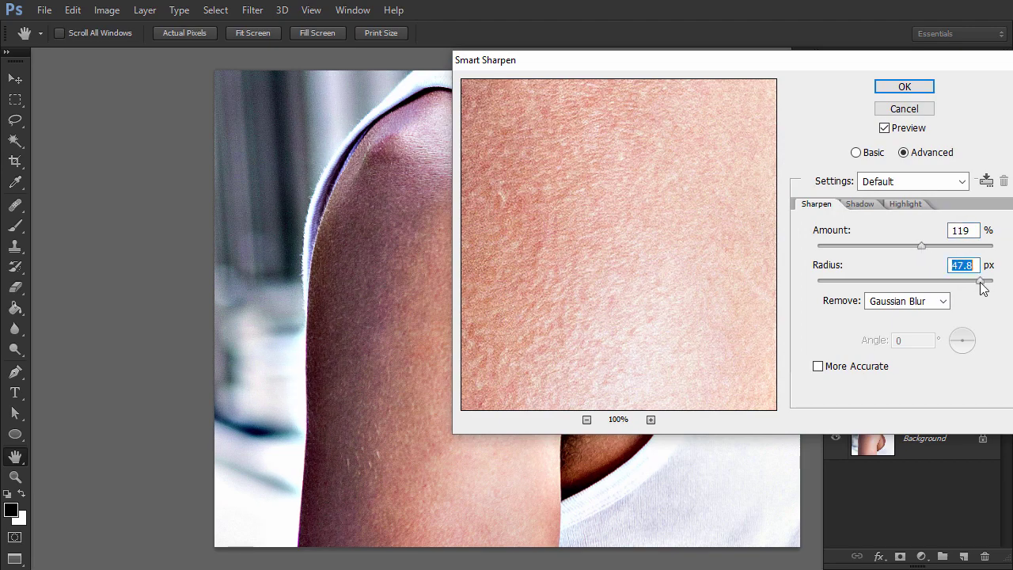
click(907, 85)
key(v)
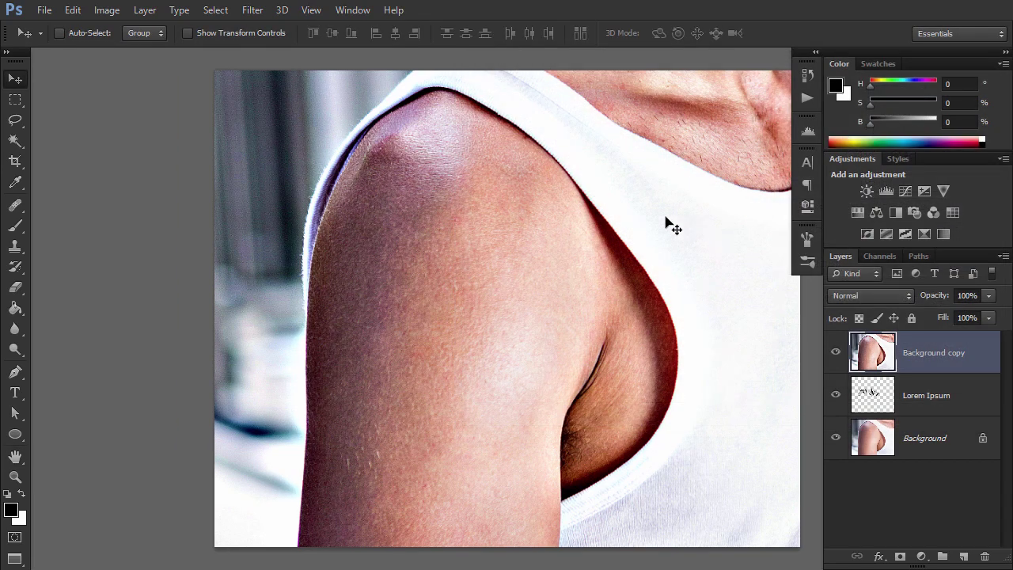
Desaturate the sharpened Background copy to black and white.
click(107, 11)
mouse_move(130, 50)
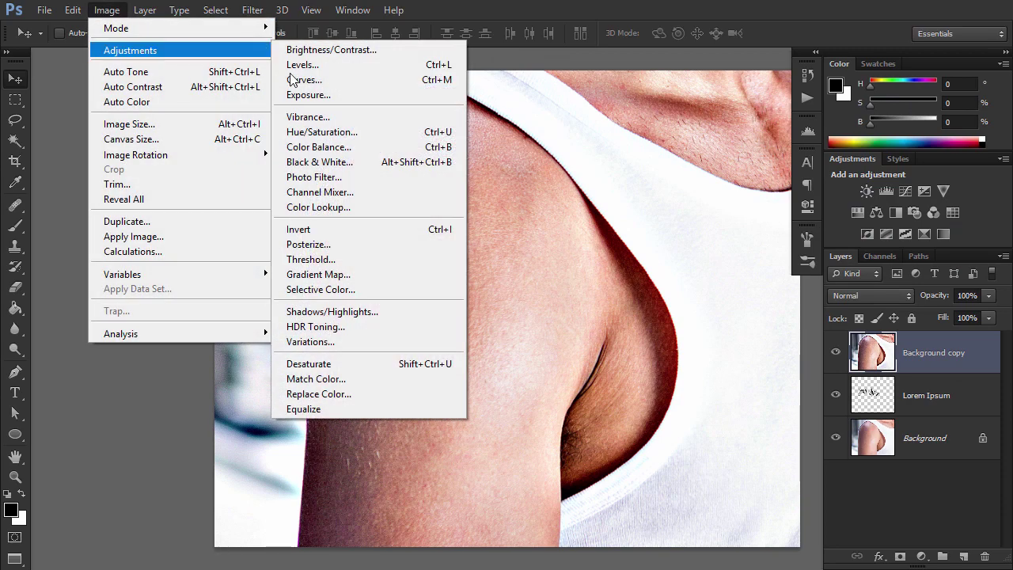
click(356, 365)
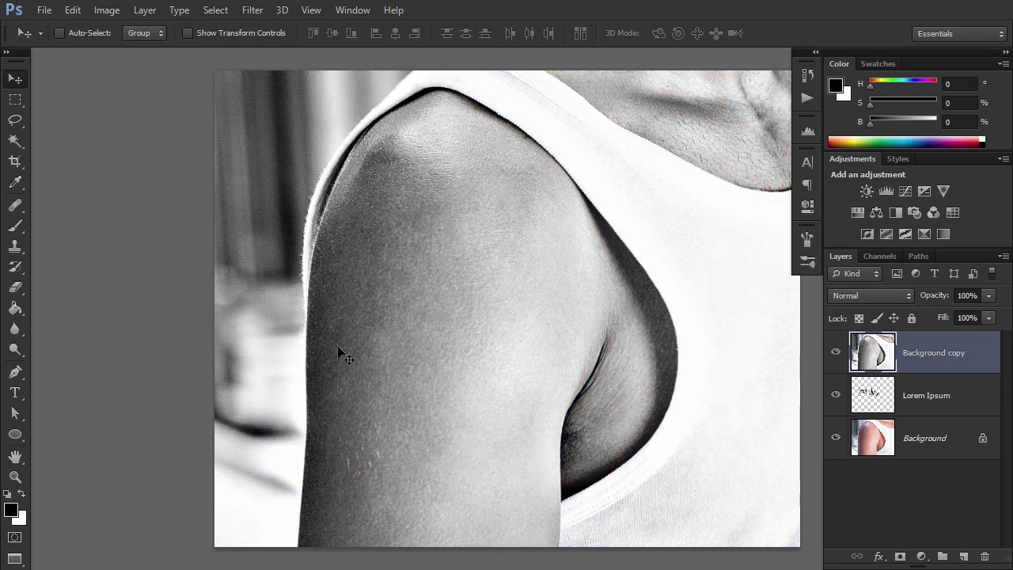
Boost the grey copy's contrast with Levels, shadows raised to 65.
click(108, 11)
mouse_move(123, 50)
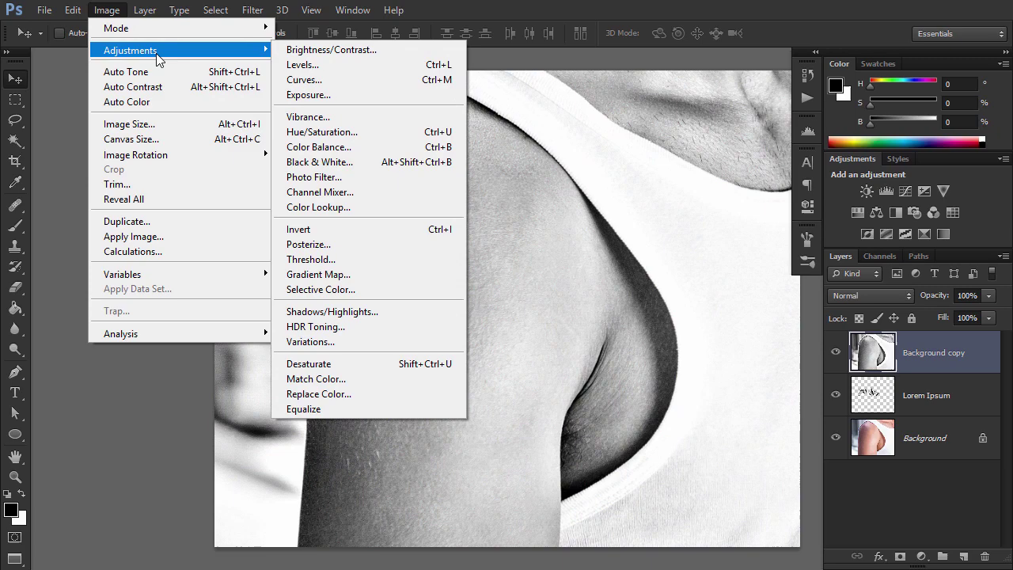
click(350, 65)
drag(694, 252, 731, 255)
drag(896, 252, 875, 253)
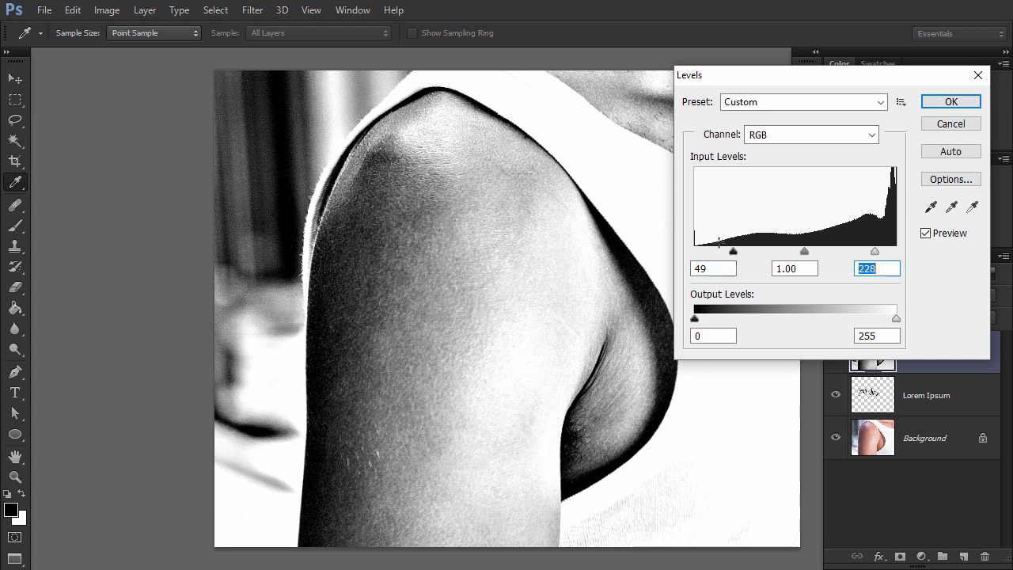
drag(736, 253, 747, 254)
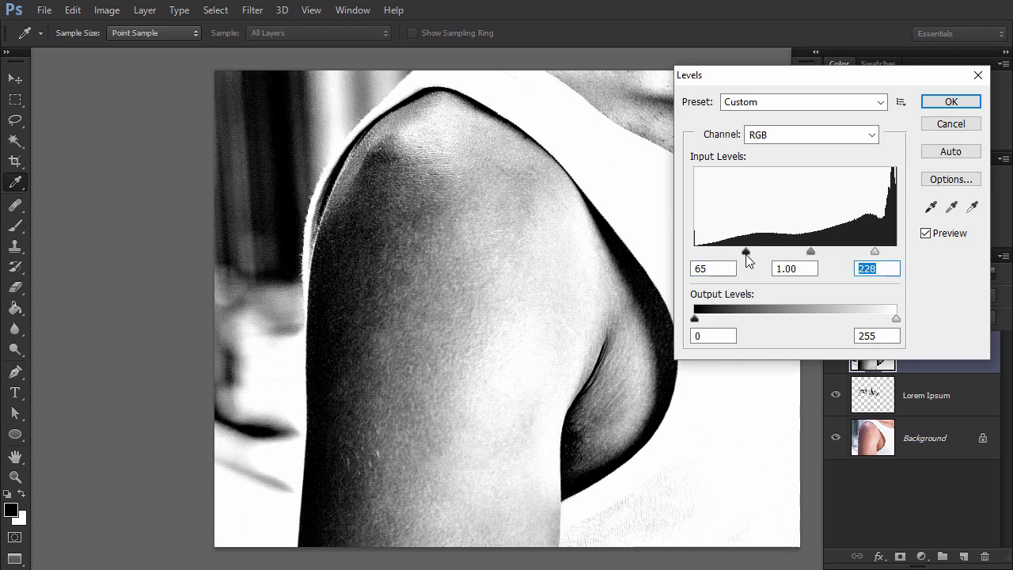
click(951, 102)
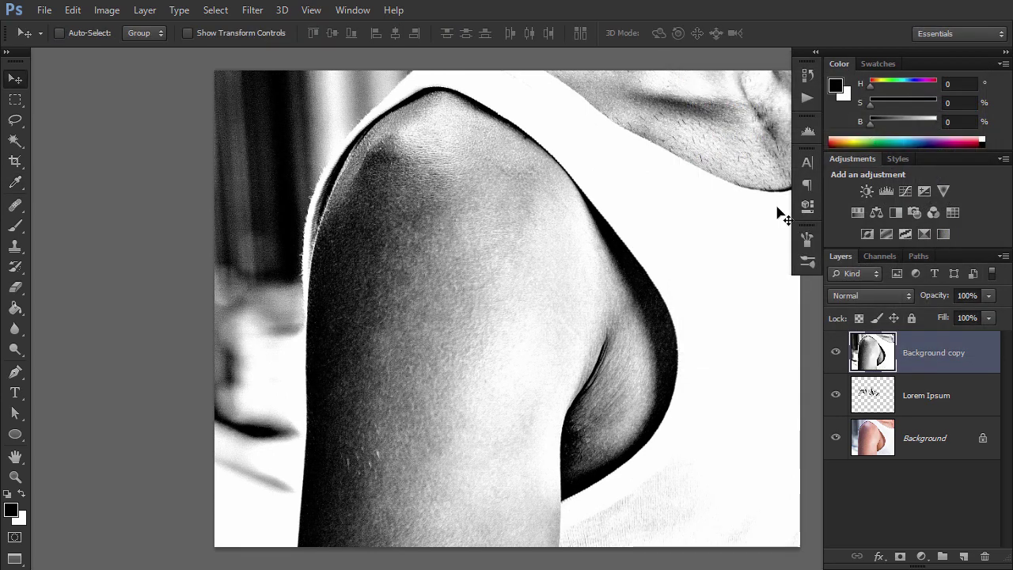
Paste the contrast image into a new document, save it as a maximum-compatibility PSD, and close it.
ctrl+click(861, 358)
key(ctrl+c)
key(ctrl+n)
key(Return)
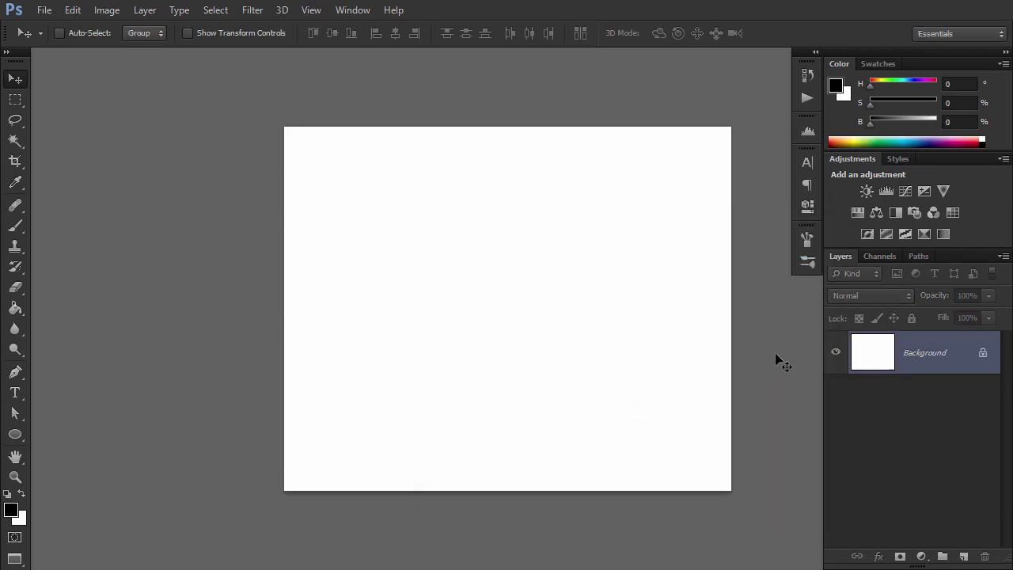
key(ctrl+v)
key(ctrl+s)
text(new)
key(Return)
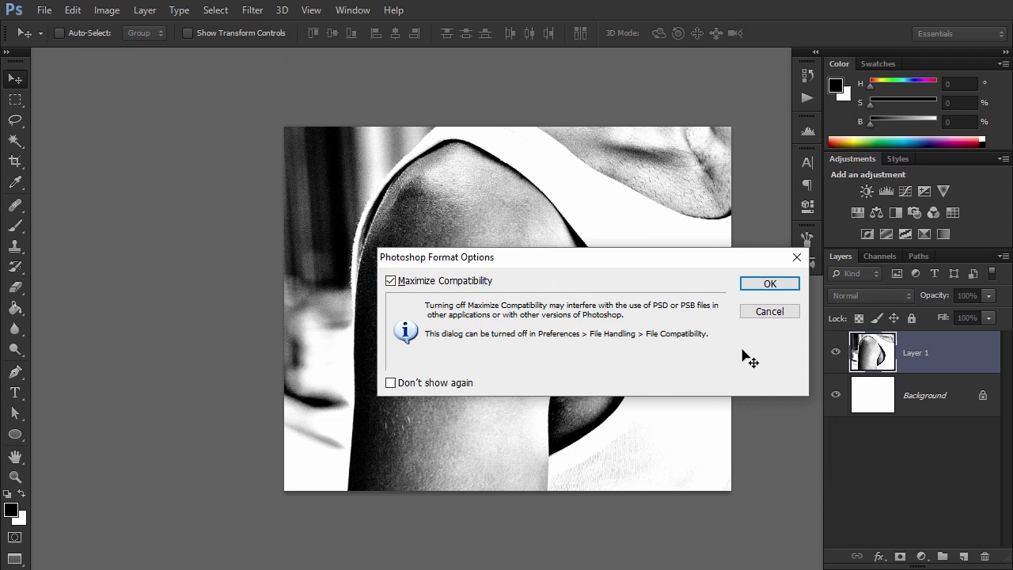
key(Return)
key(ctrl+w)
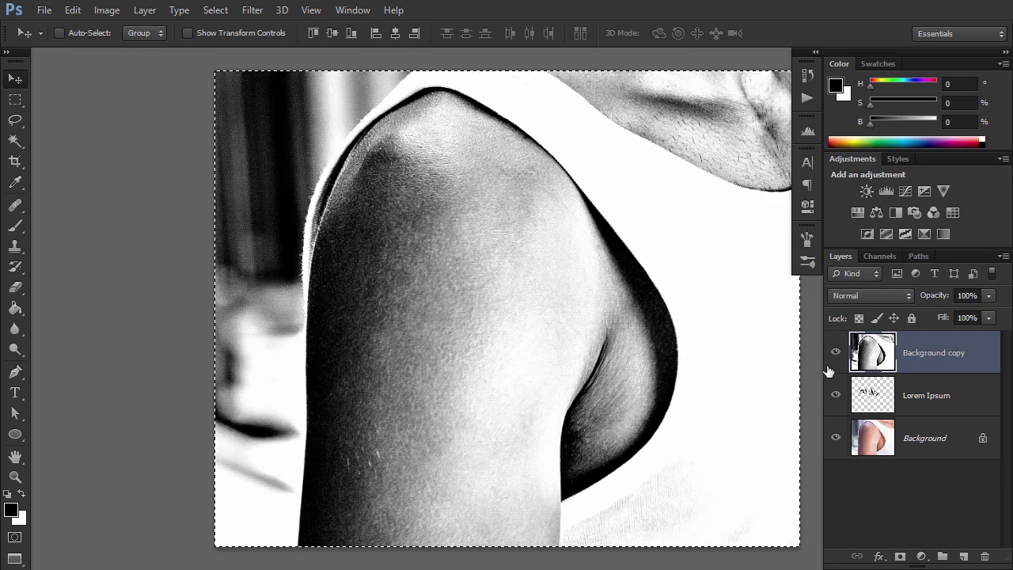
key(ctrl+d)
Hide Background copy and displace the Lorem Ipsum layer at scale 10 using map.psd.
click(836, 352)
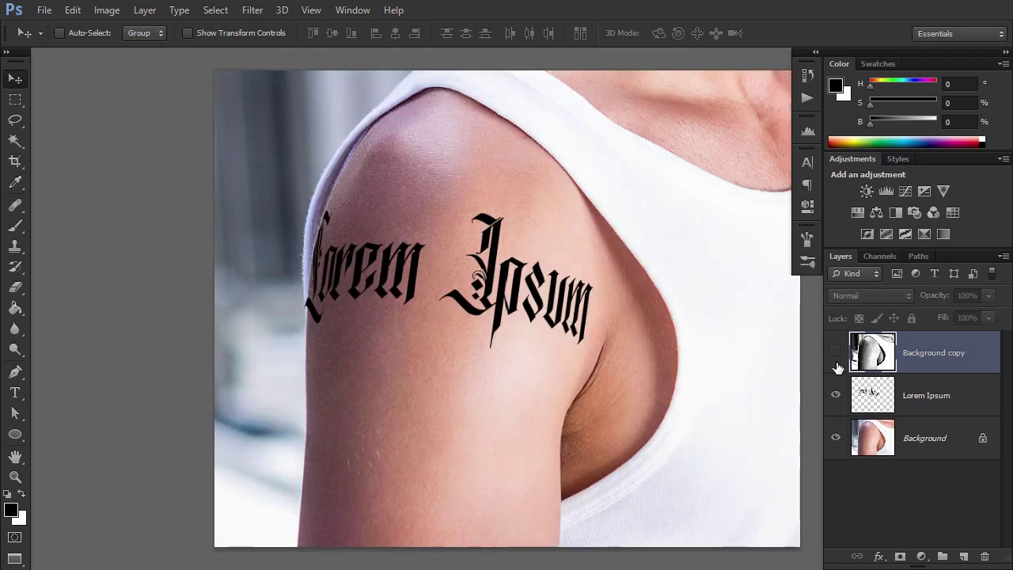
click(920, 407)
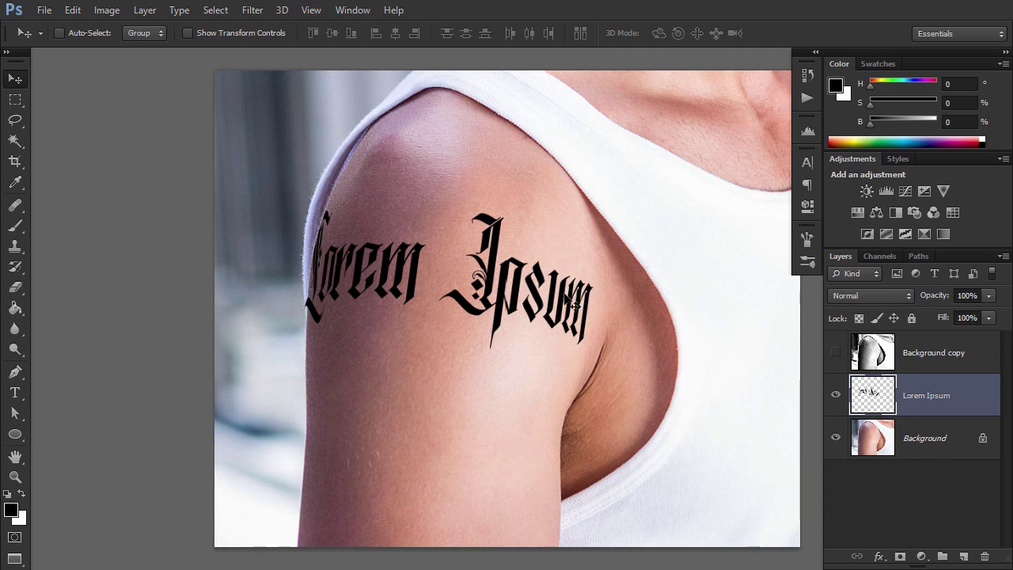
click(252, 9)
mouse_move(269, 190)
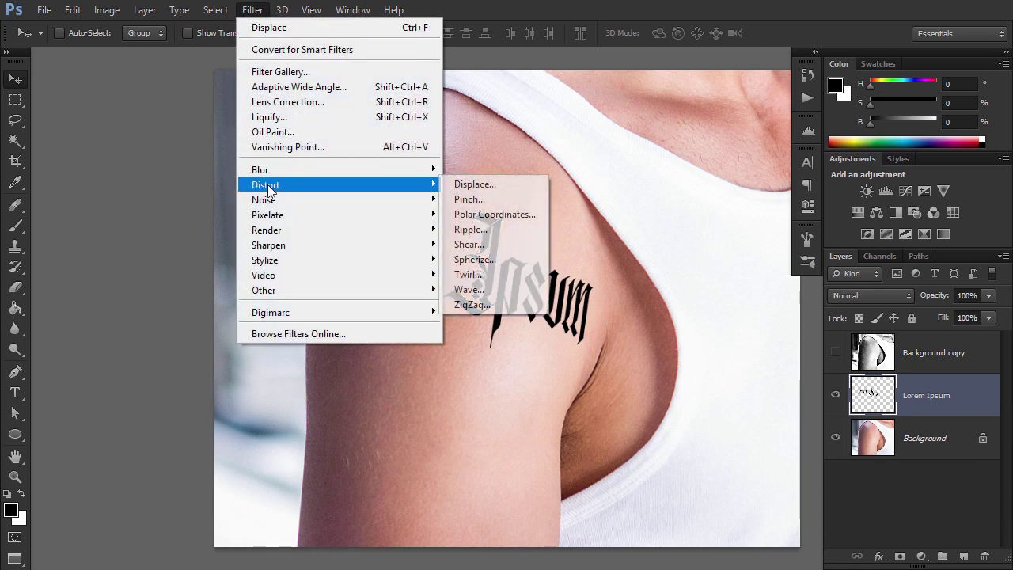
click(487, 185)
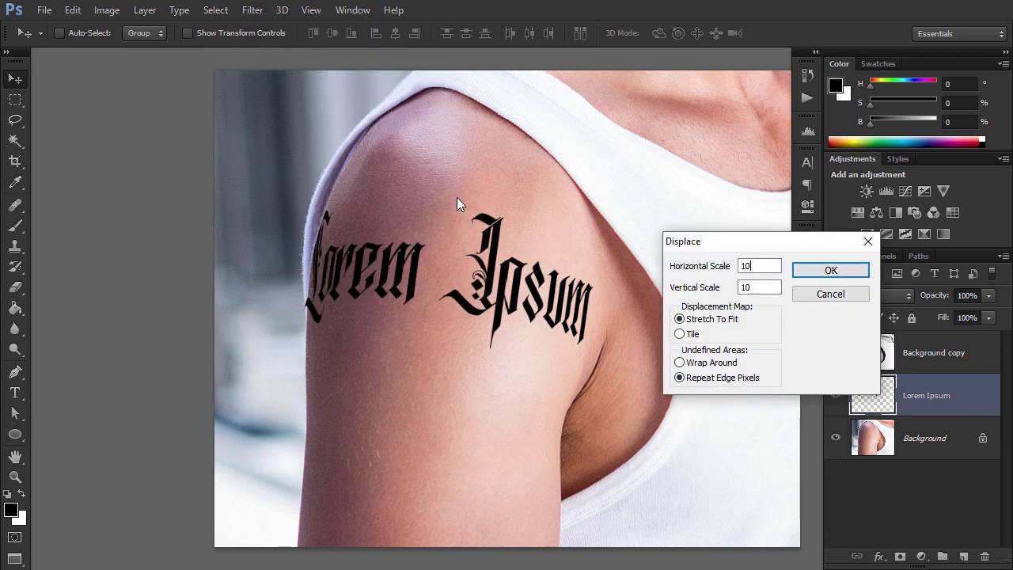
click(823, 269)
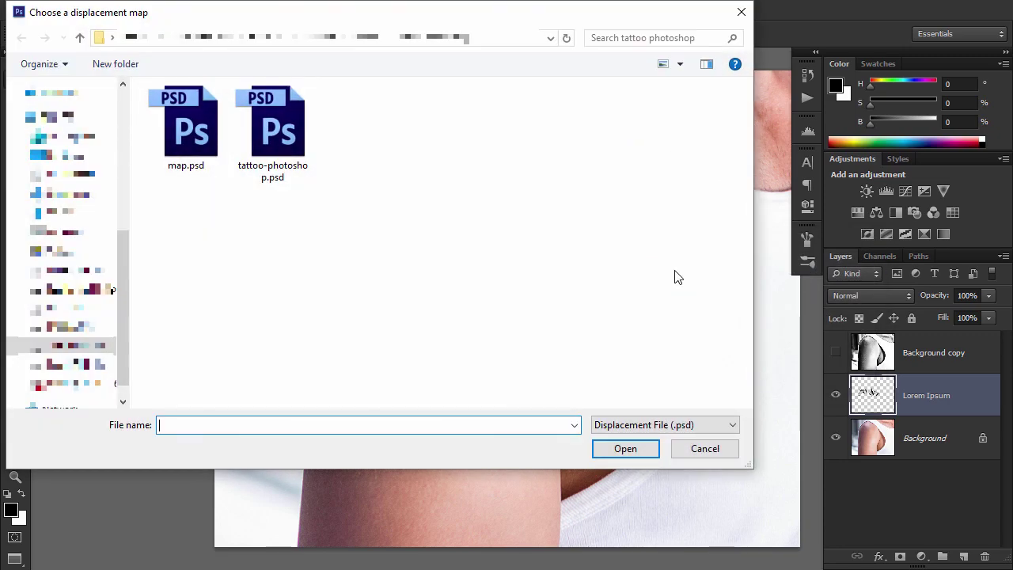
double_click(201, 139)
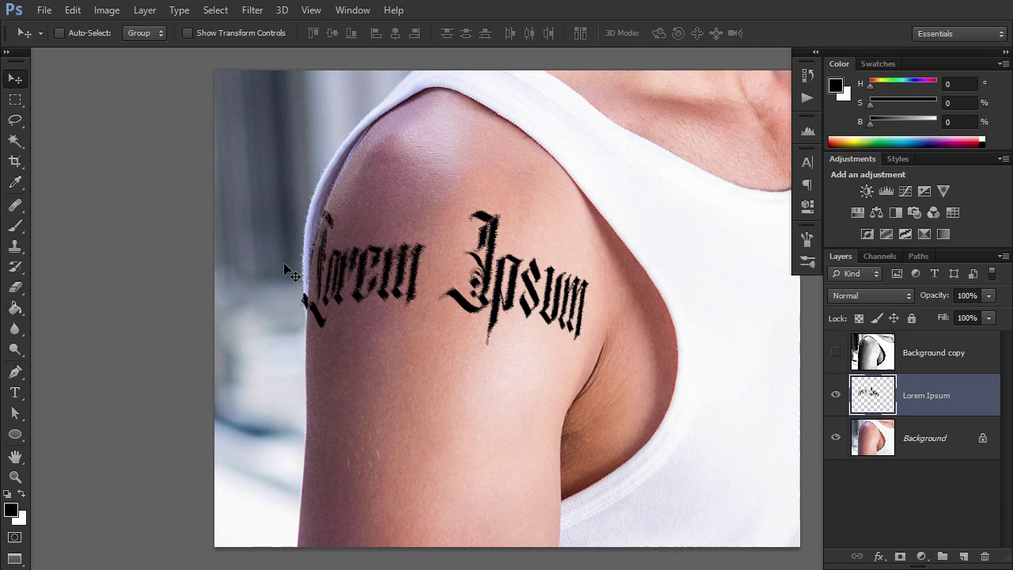
Undo the displacement and reapply Displace with map.psd at scale 8 horizontally and vertically.
key(ctrl+z)
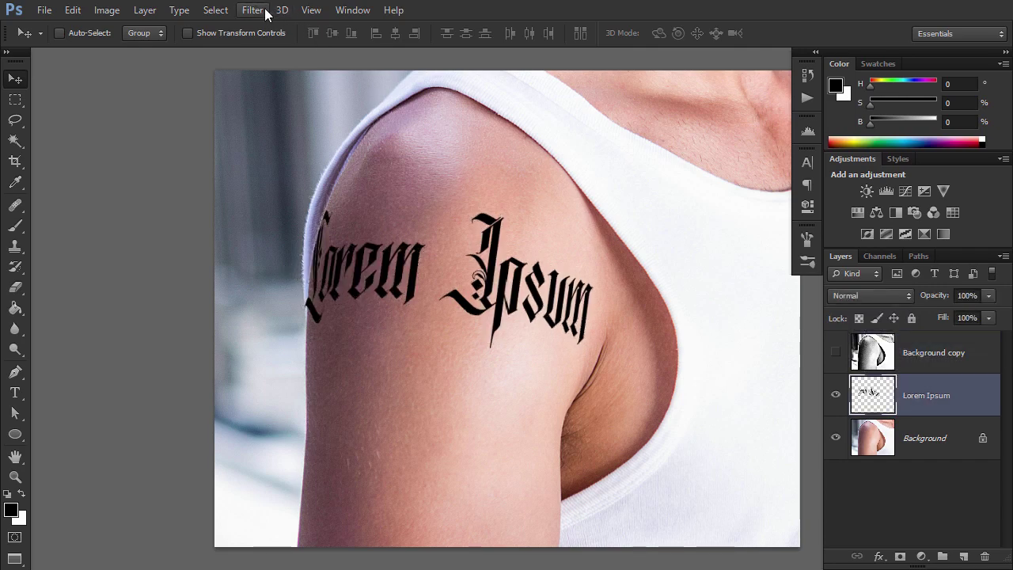
click(261, 10)
mouse_move(287, 187)
click(500, 187)
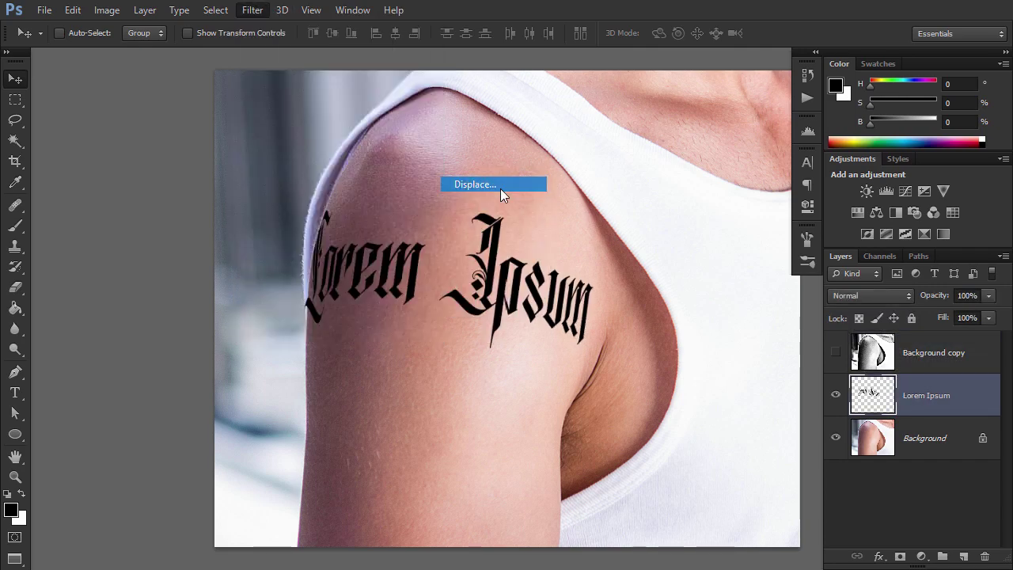
text(8)
key(Tab)
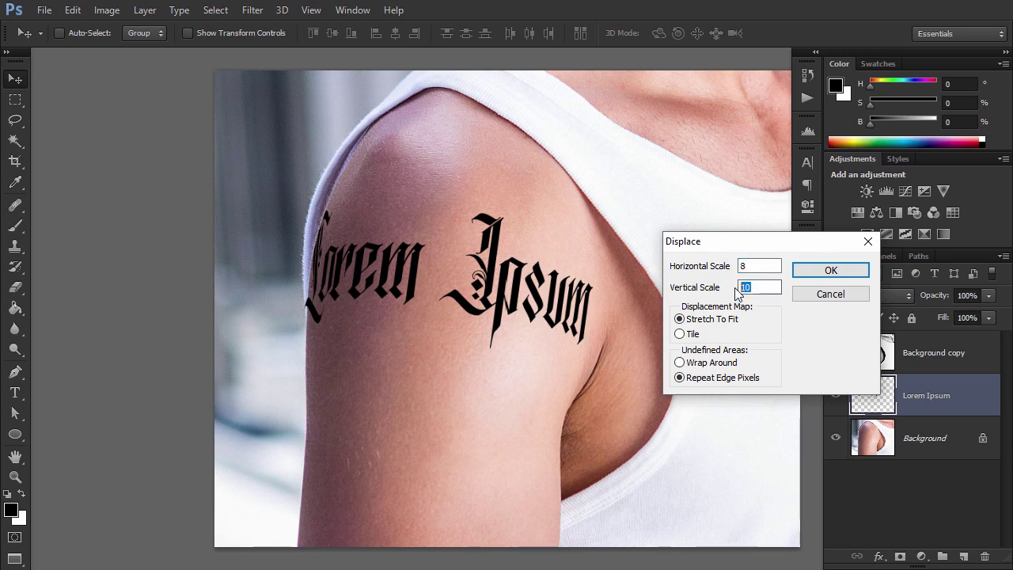
text(8)
click(811, 273)
double_click(194, 158)
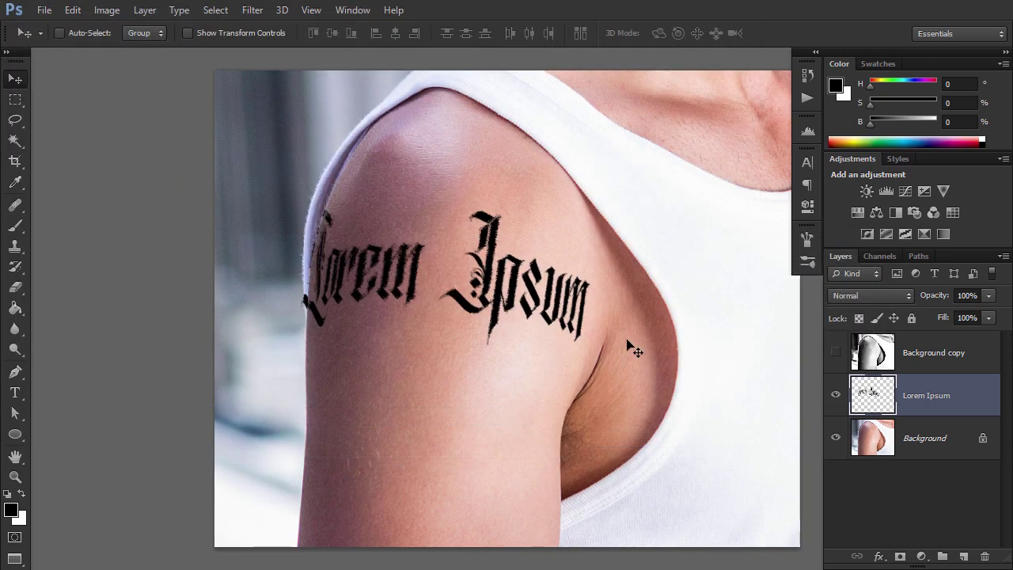
Group Lorem Ipsum into Group 1, add a white layer mask and pick the Brush tool.
key(ctrl+g)
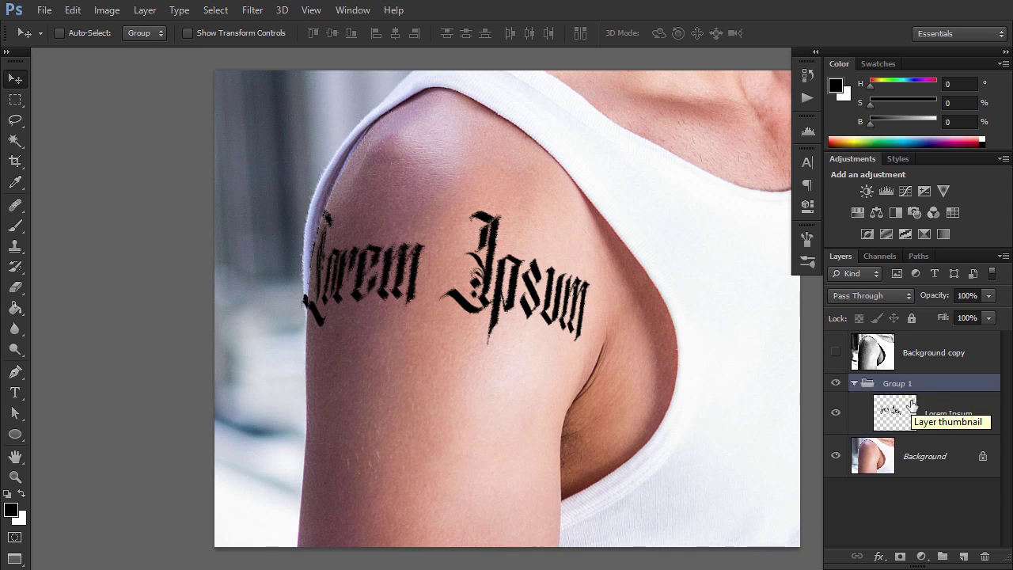
click(900, 556)
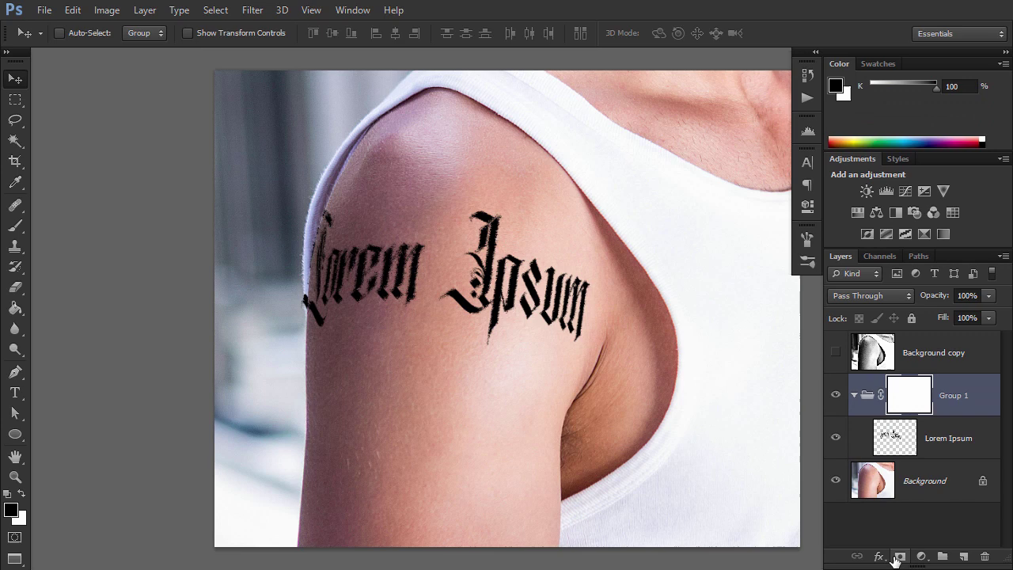
key(b)
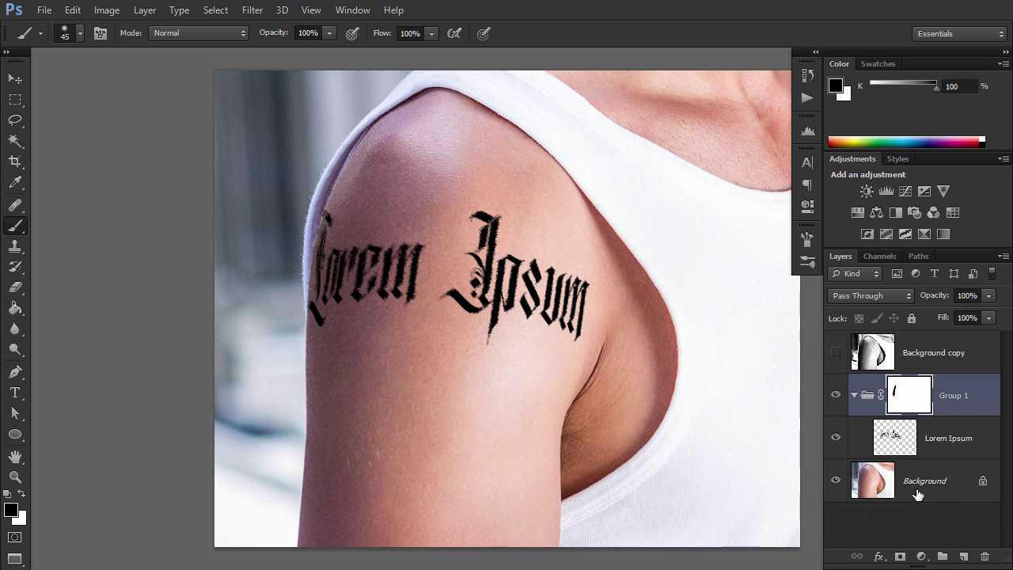
Duplicate the Background photo and move Background copy 2 above Group 1.
click(918, 491)
key(ctrl+j)
drag(918, 490, 930, 384)
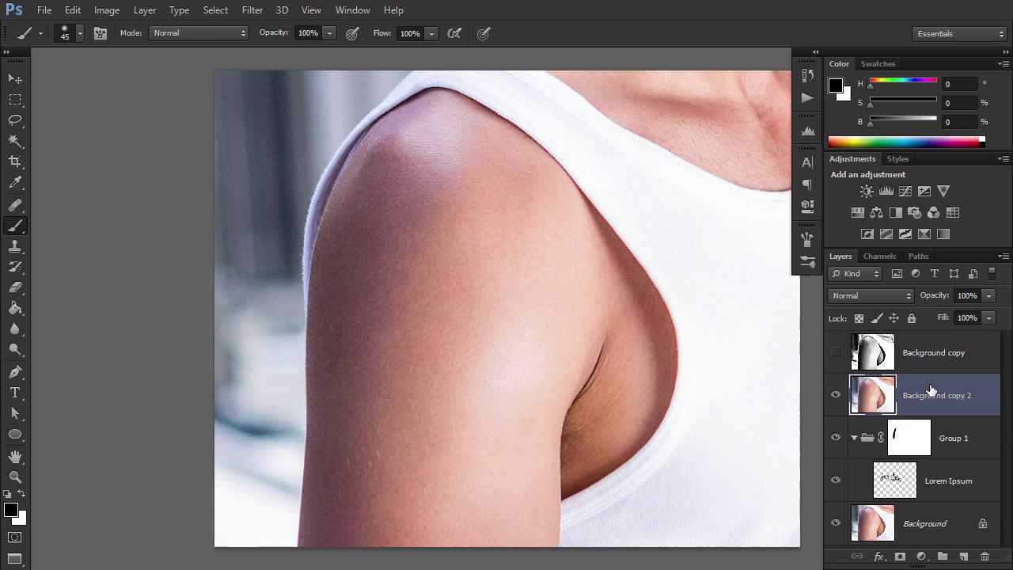
Apply Smart Sharpen to Background copy 2 and clip it to Group 1.
click(254, 11)
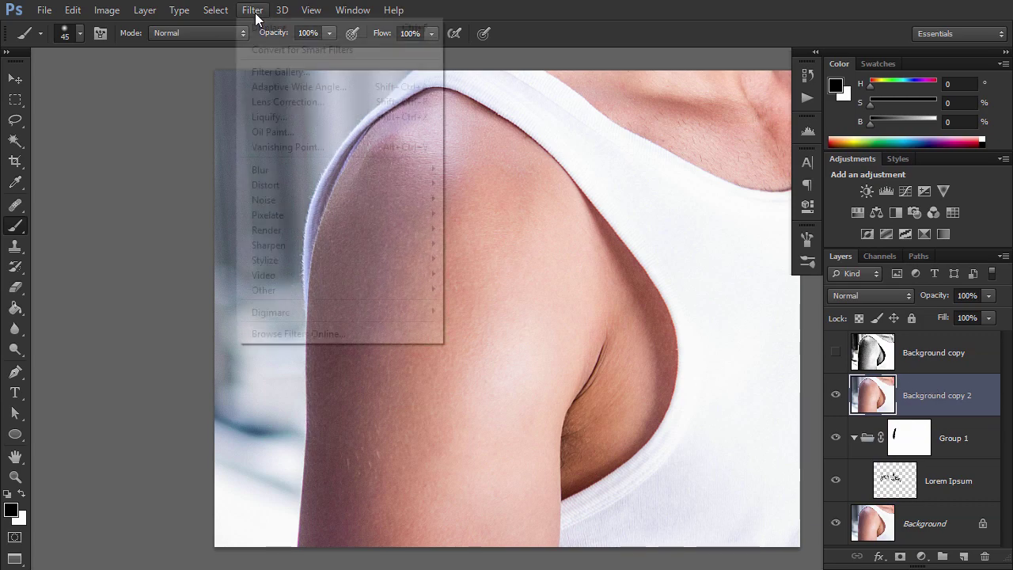
mouse_move(282, 244)
click(478, 289)
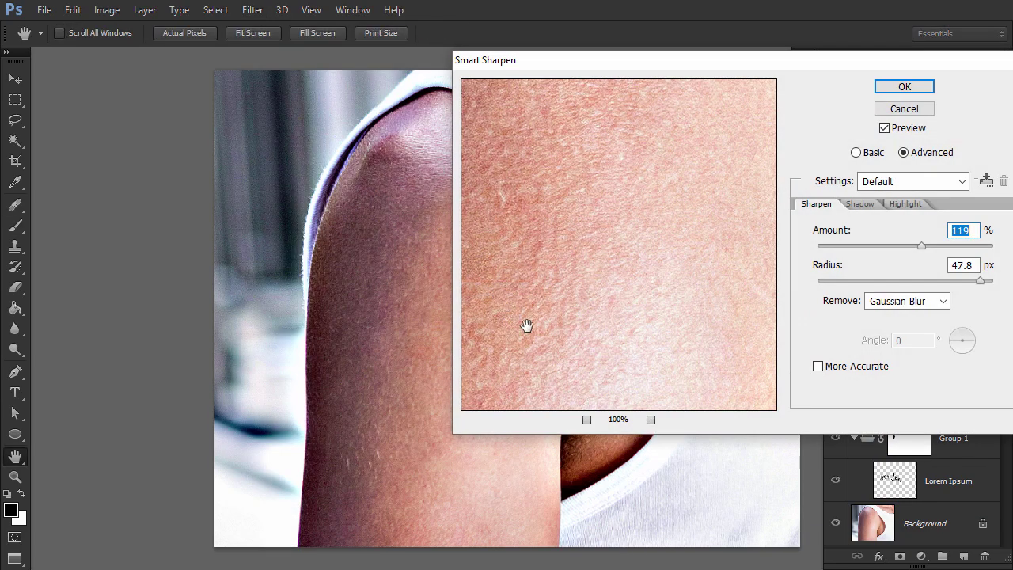
click(893, 87)
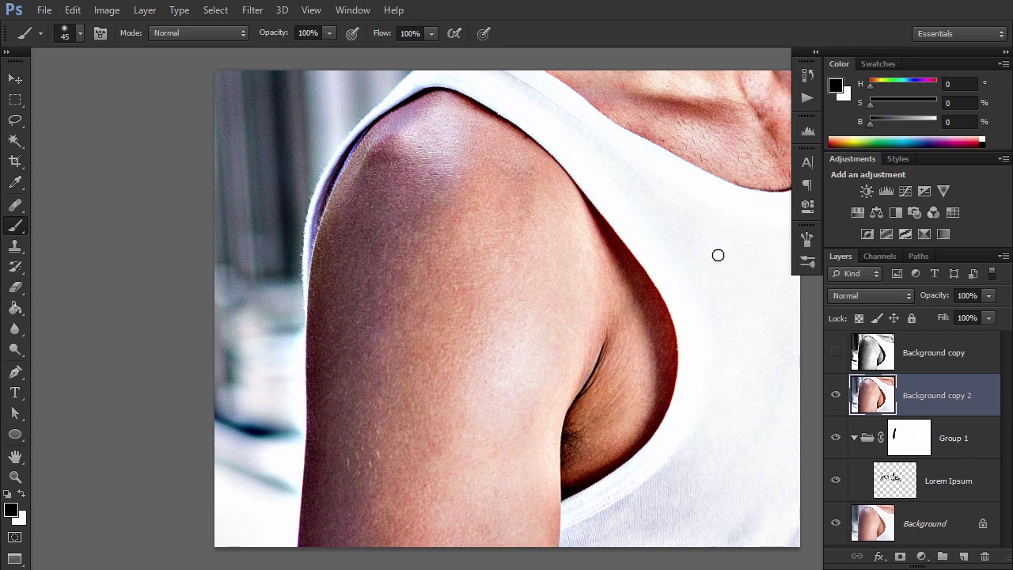
alt+click(959, 413)
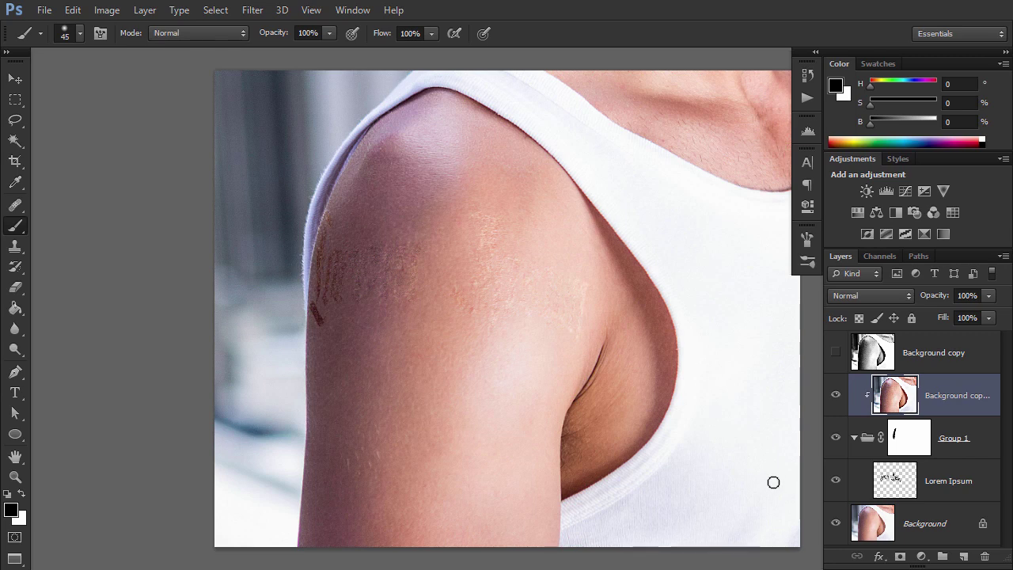
Add a clipped, colorized Hue/Saturation layer set to Hue 224, Saturation 22, Lightness -69.
click(858, 212)
click(667, 416)
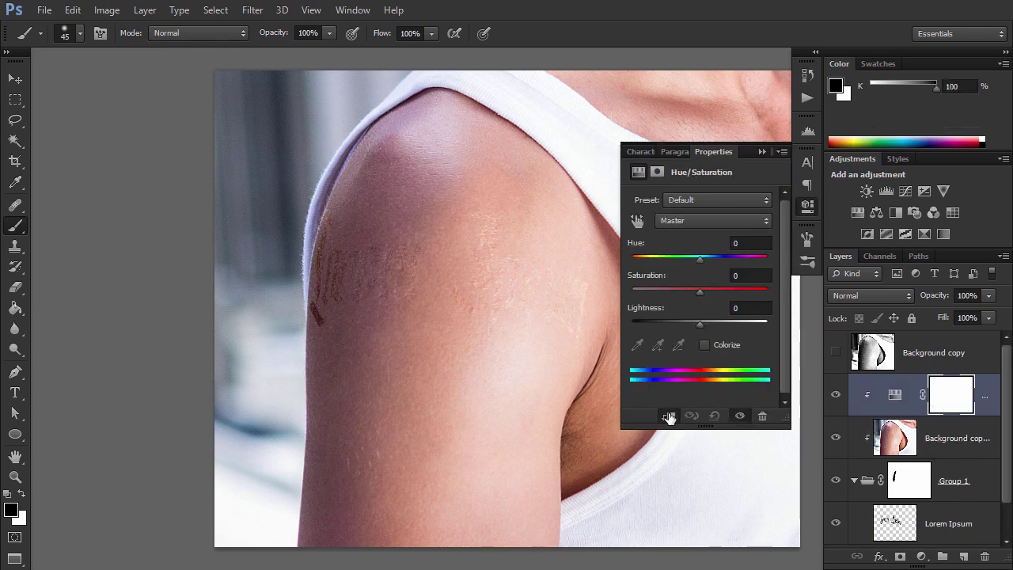
click(704, 345)
drag(633, 260, 717, 260)
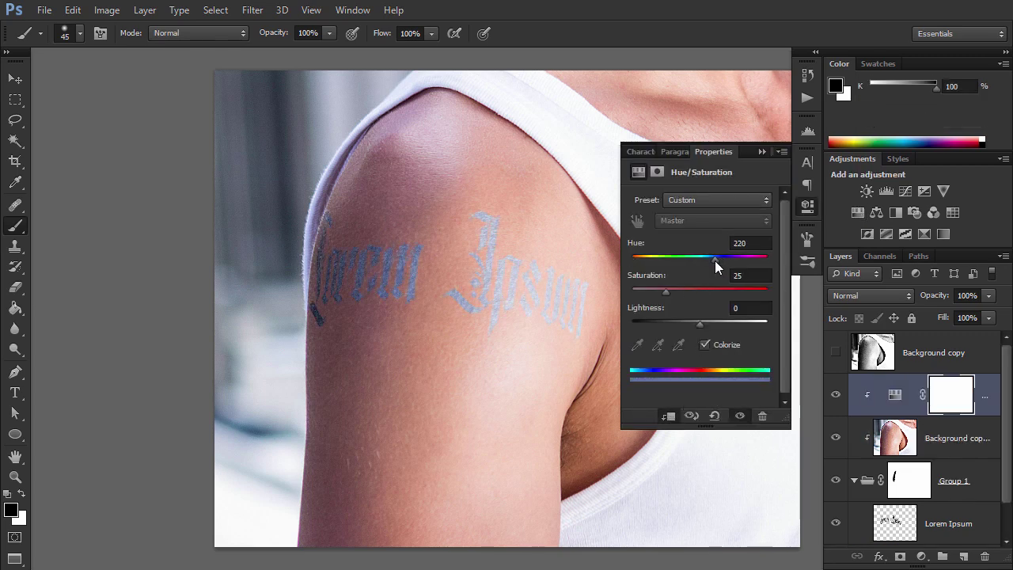
drag(699, 324, 664, 291)
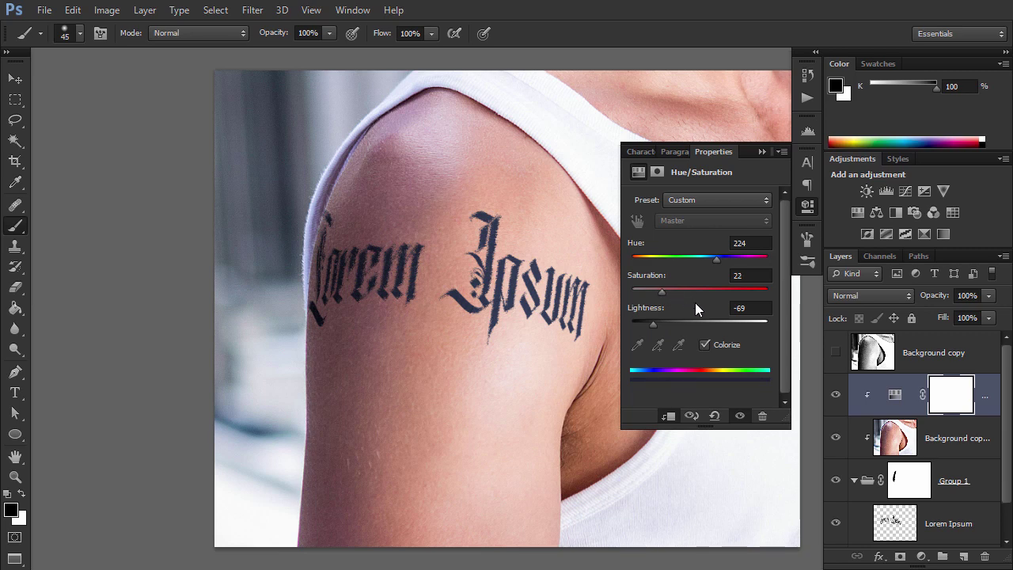
Set the Hue/Saturation layer's blend mode to Darken and close its settings.
click(879, 295)
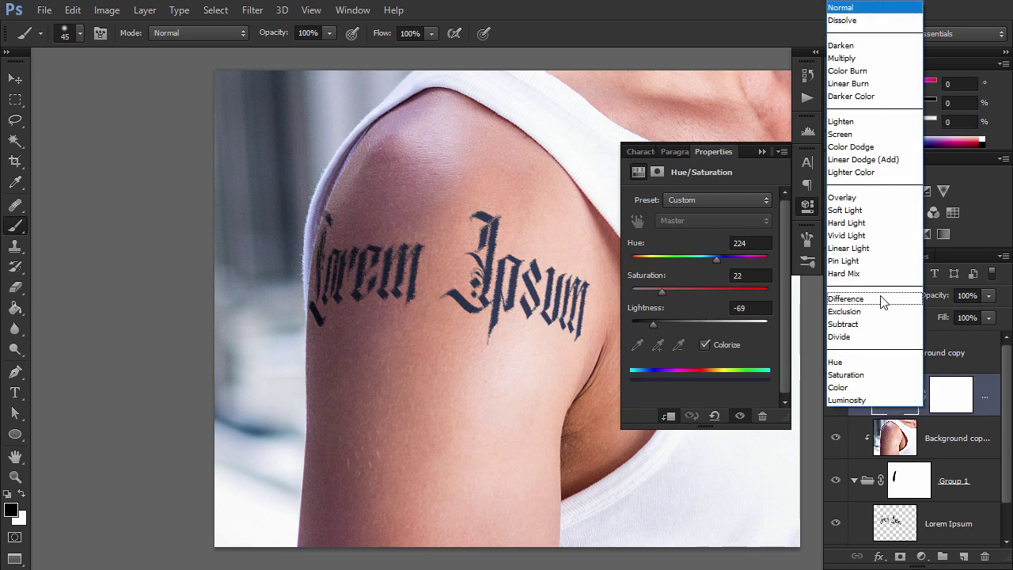
click(853, 45)
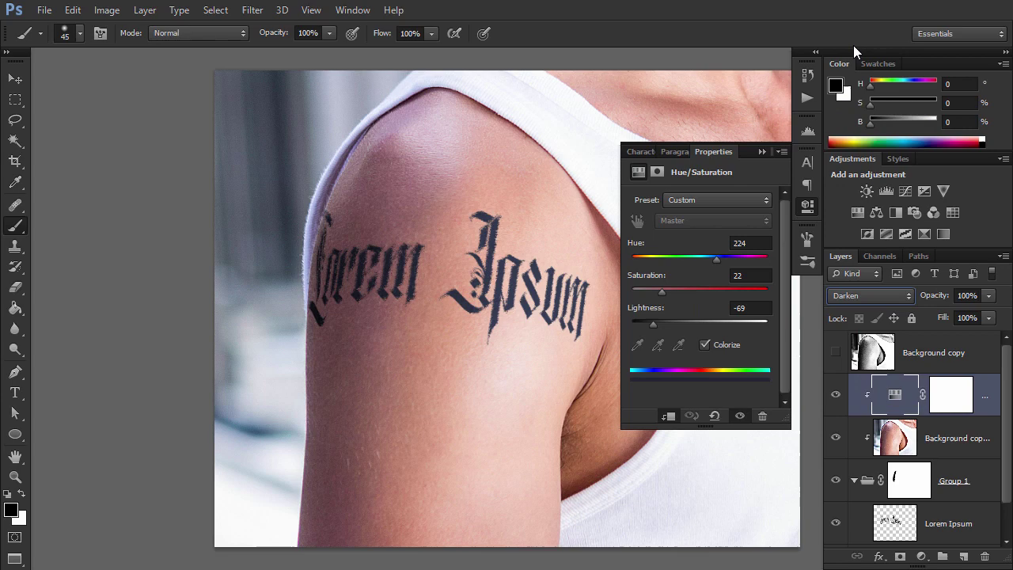
click(761, 152)
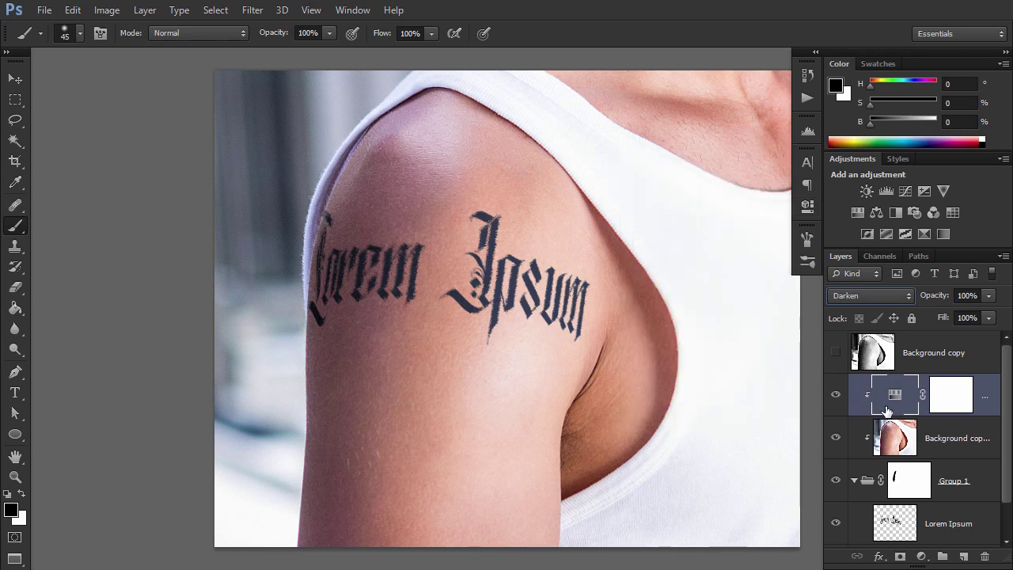
Make the black-and-white Background copy visible, clip it to the layers below, and blend it in Screen mode.
key(v)
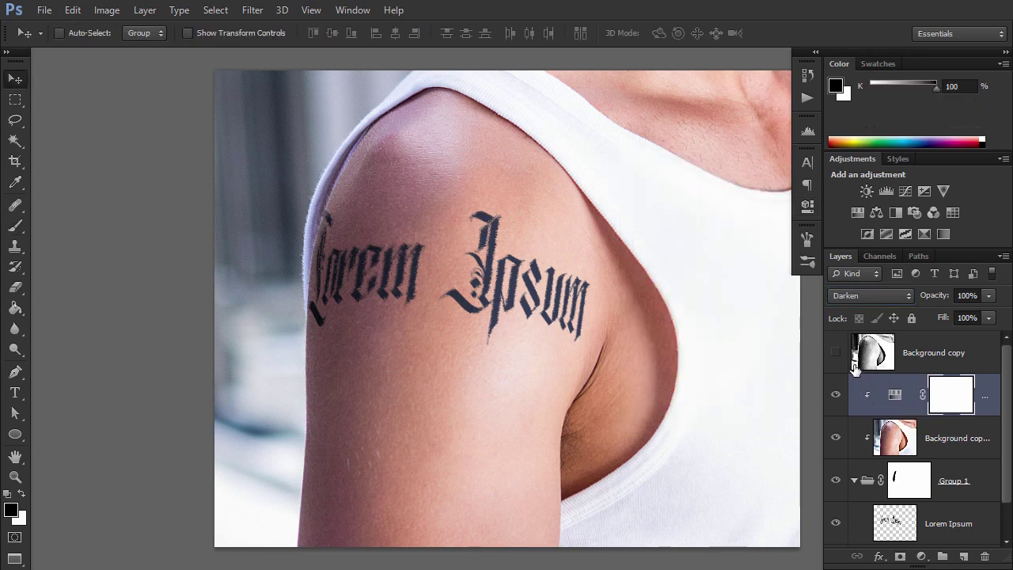
click(836, 352)
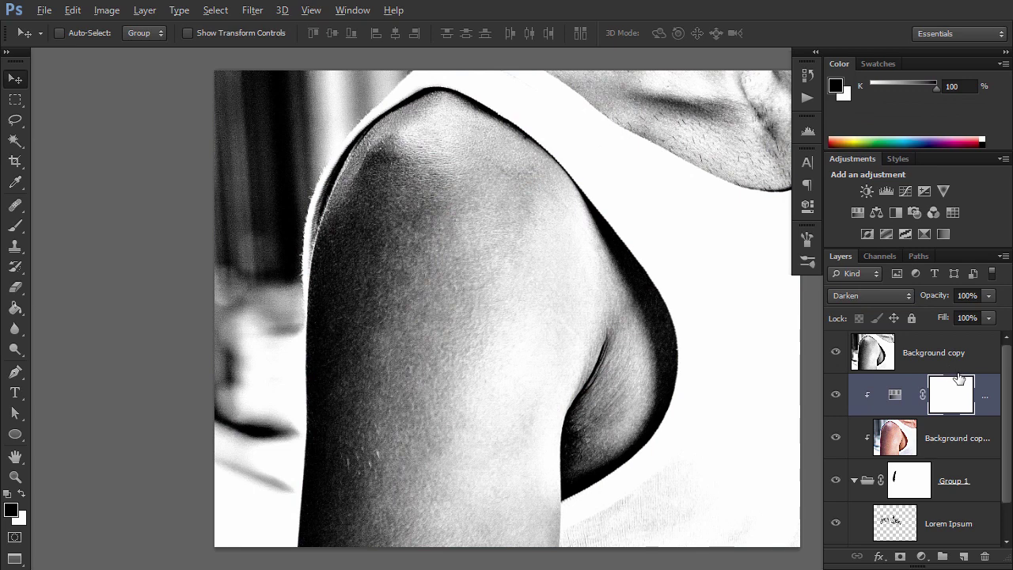
alt+click(959, 371)
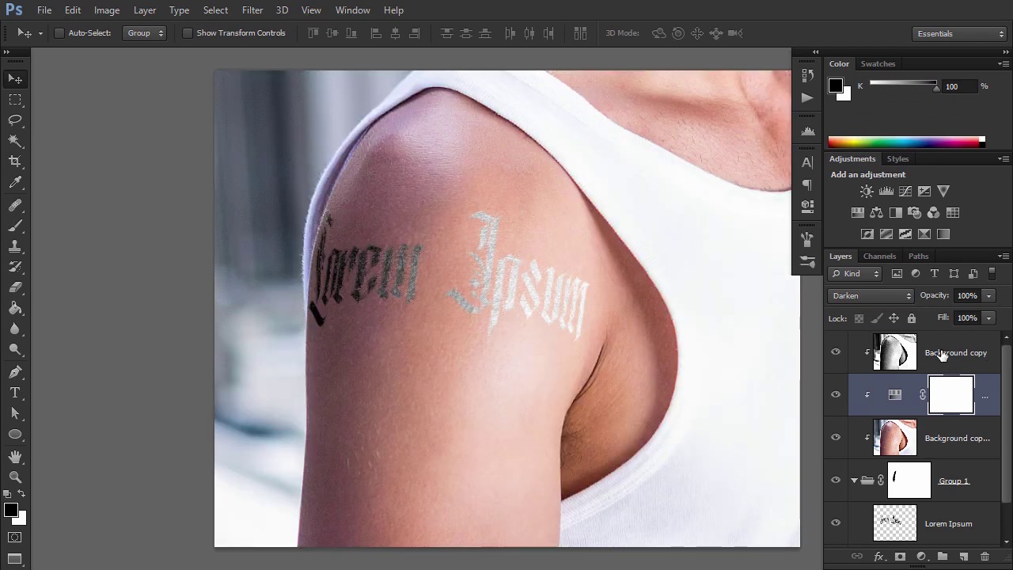
click(942, 360)
click(890, 298)
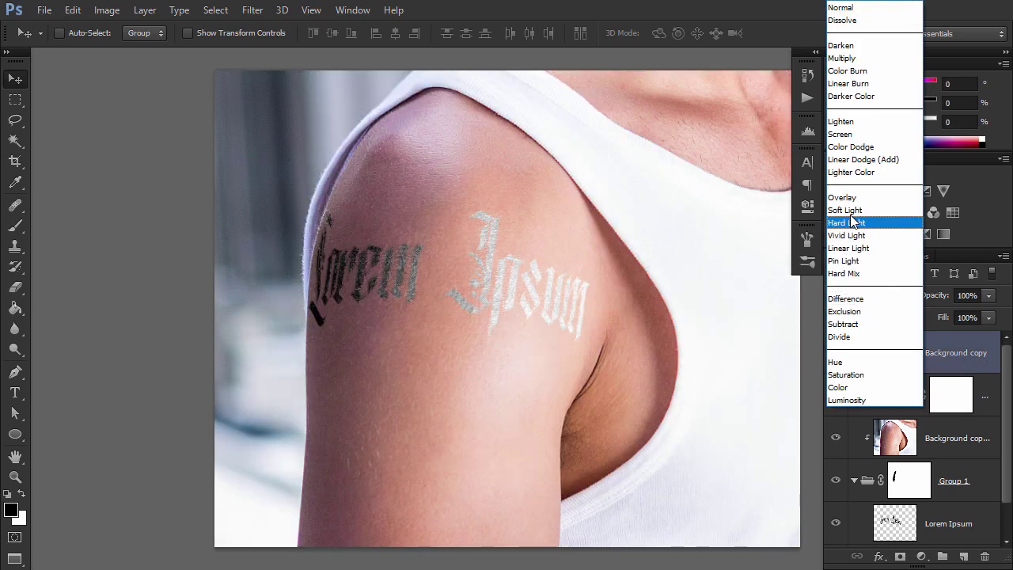
click(860, 134)
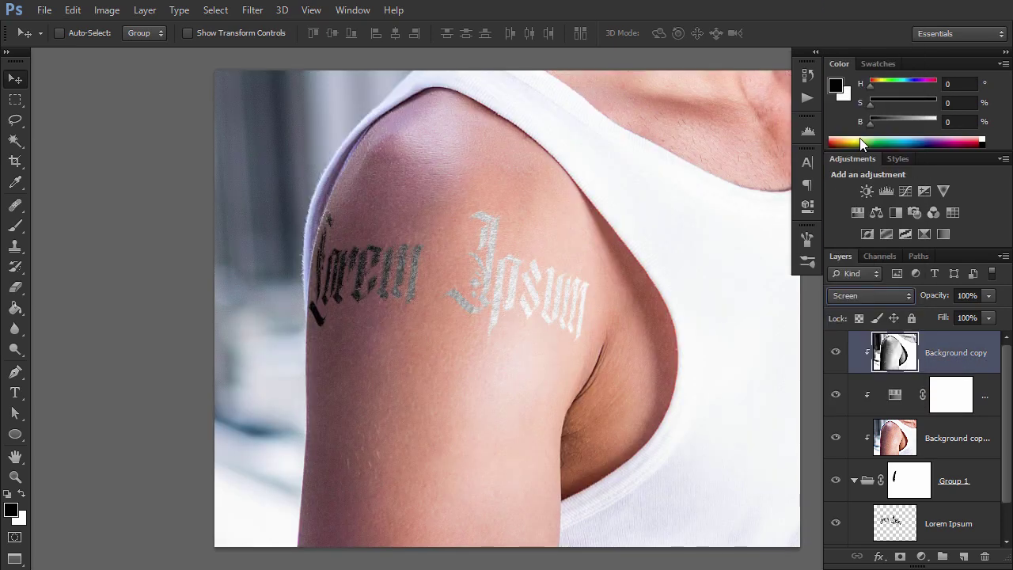
Split Background copy's This Layer Blend If black slider to 201/239, then set opacity to 25%.
double_click(940, 368)
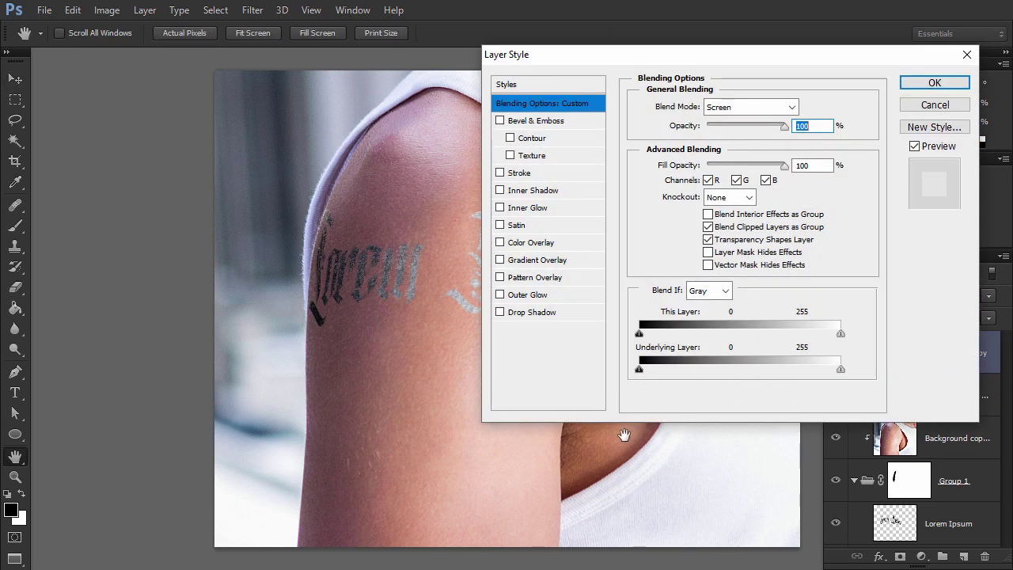
drag(572, 473, 448, 466)
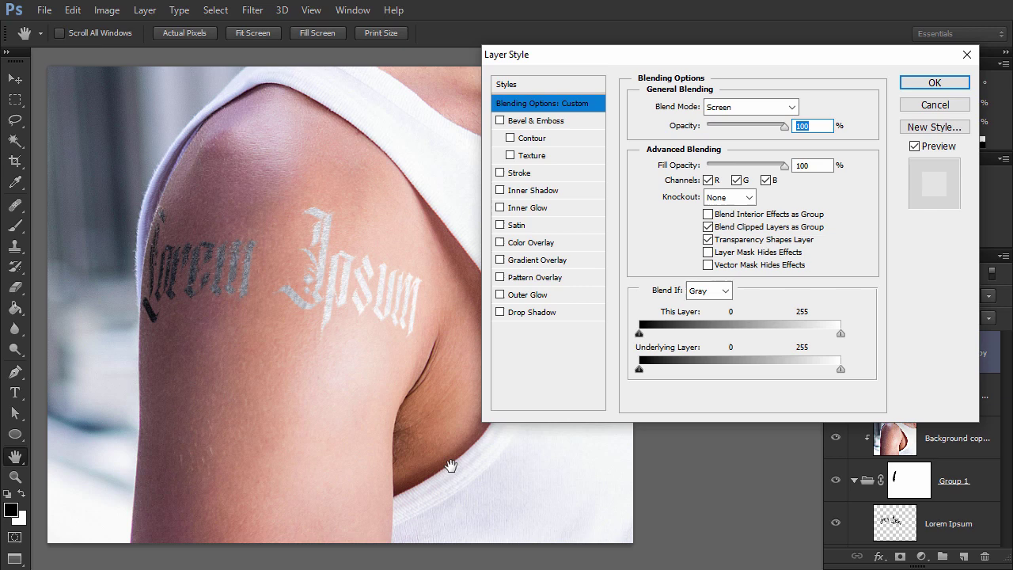
drag(640, 334, 830, 341)
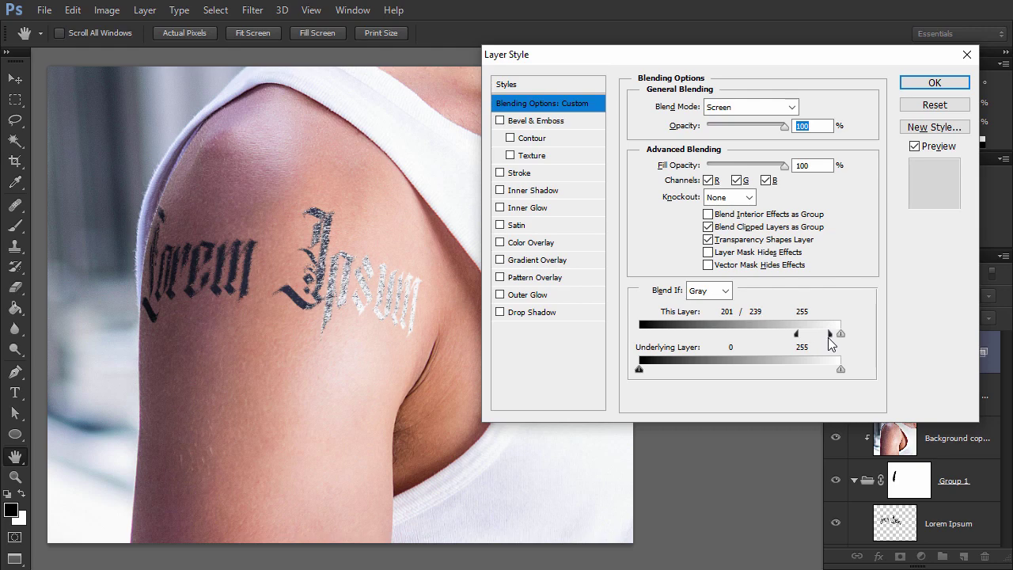
click(932, 83)
drag(988, 296, 929, 315)
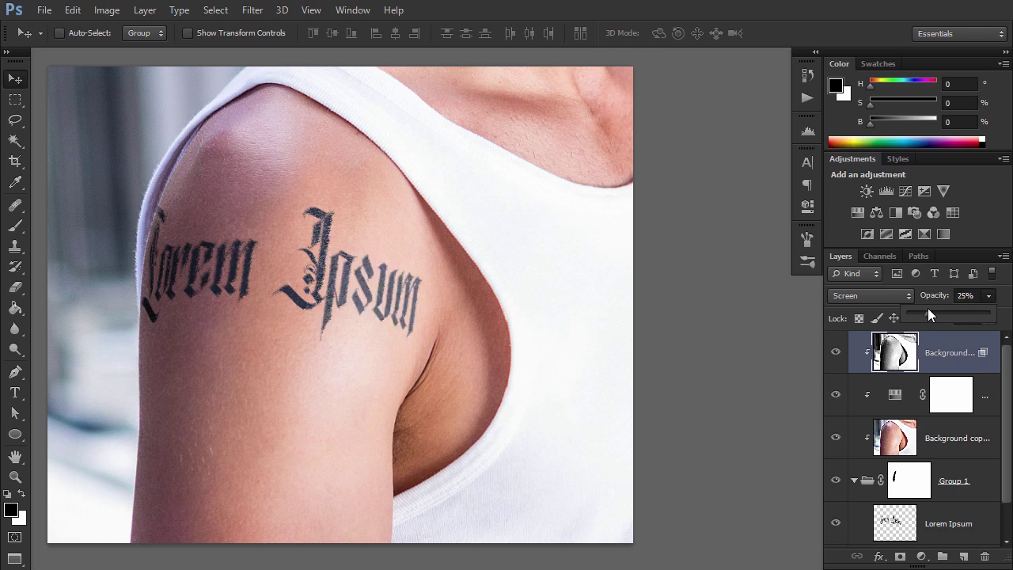
Give Lorem Ipsum a Drop Shadow with size 8, spread 6, noise 14 and higher opacity.
click(946, 537)
double_click(969, 539)
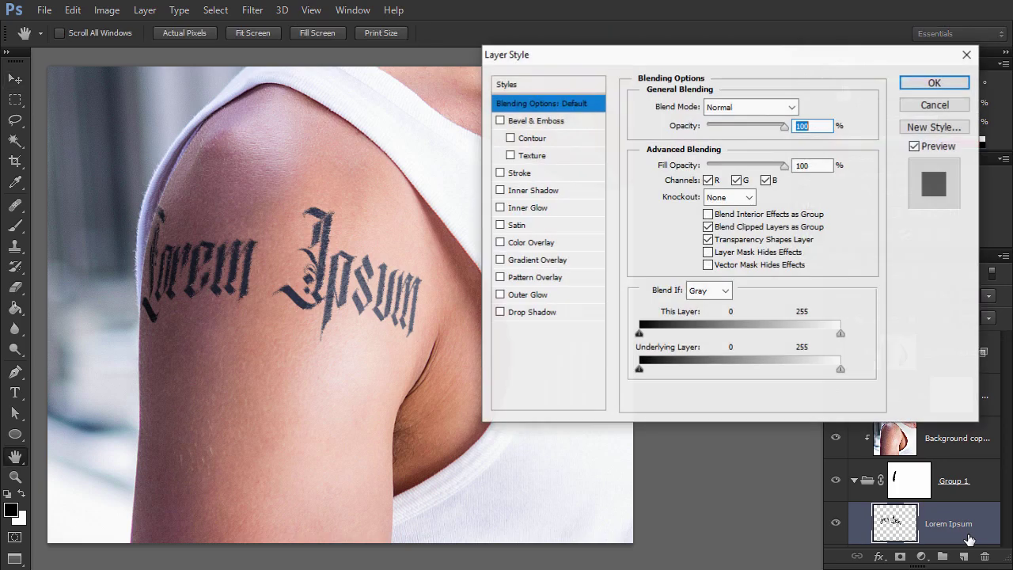
click(507, 313)
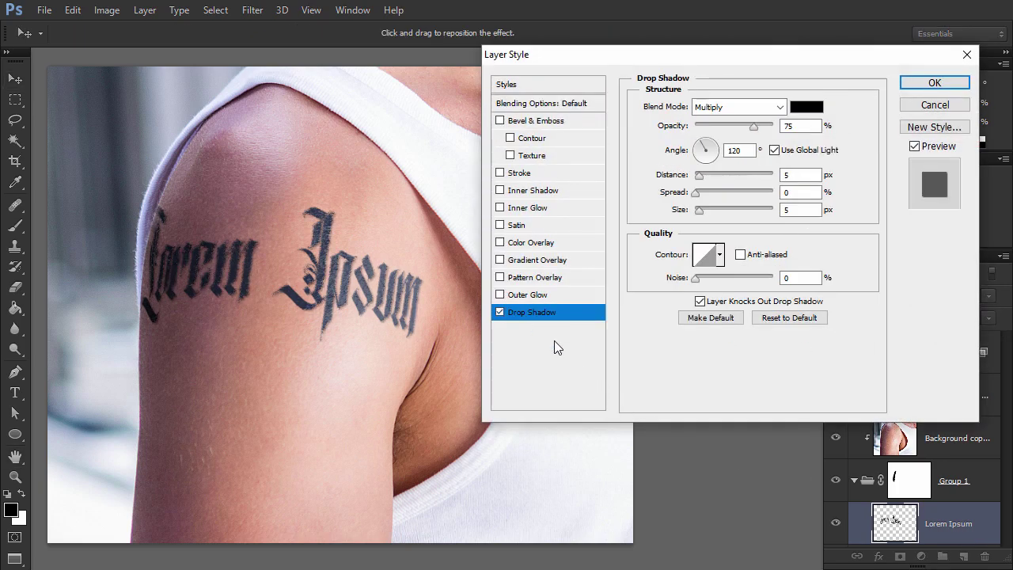
drag(699, 210, 701, 211)
click(700, 194)
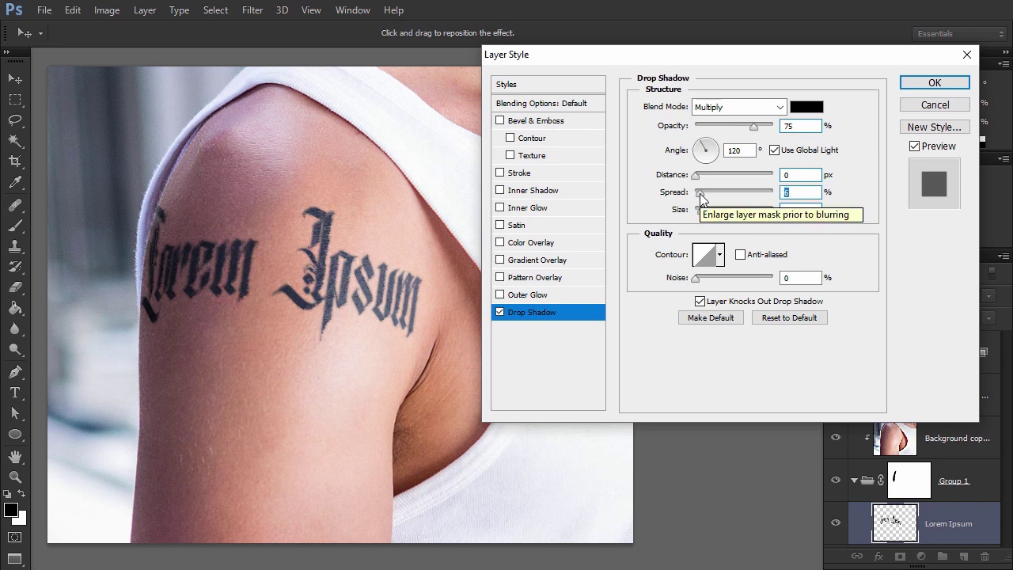
drag(697, 278, 708, 283)
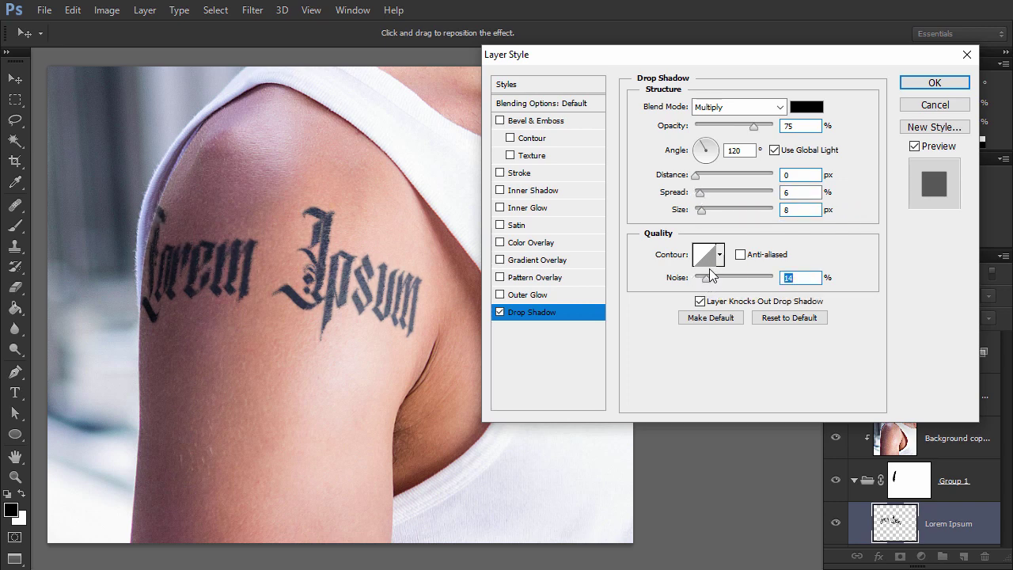
drag(754, 127, 791, 133)
Add an Outer Glow with spread 0, size 109, noise 15 and 31% opacity.
click(524, 294)
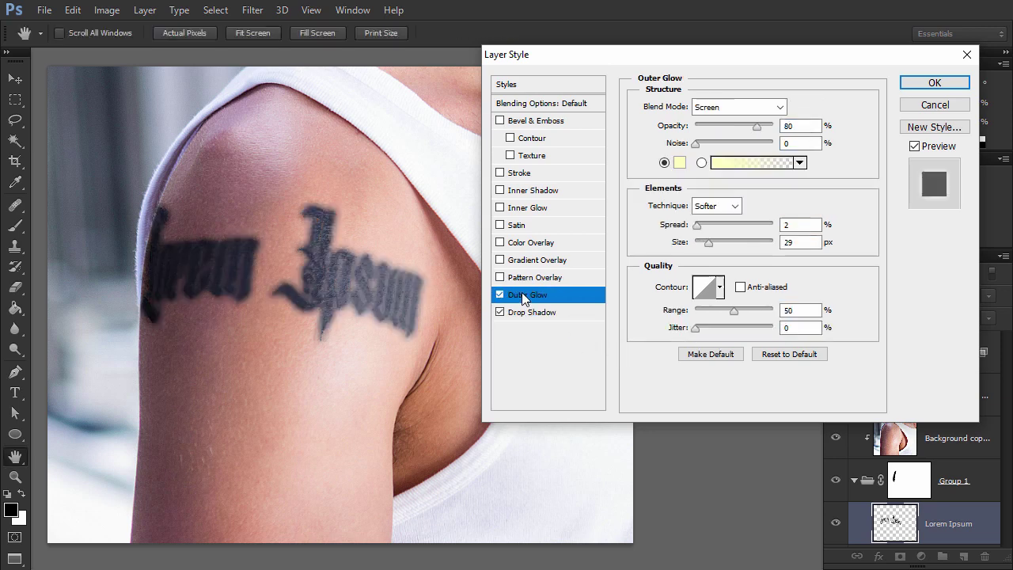
drag(696, 225, 694, 225)
drag(708, 241, 731, 241)
drag(696, 143, 707, 144)
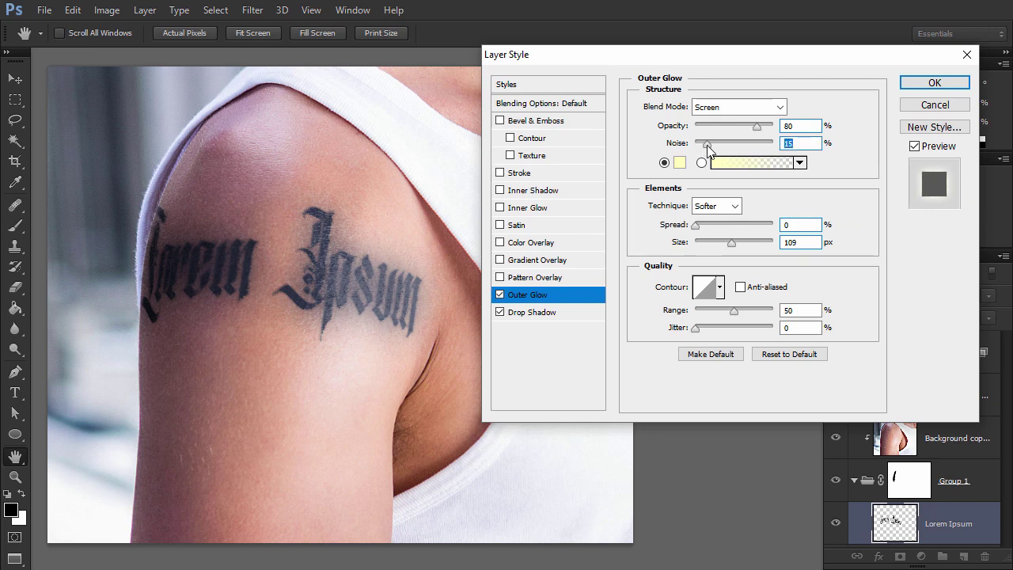
click(719, 125)
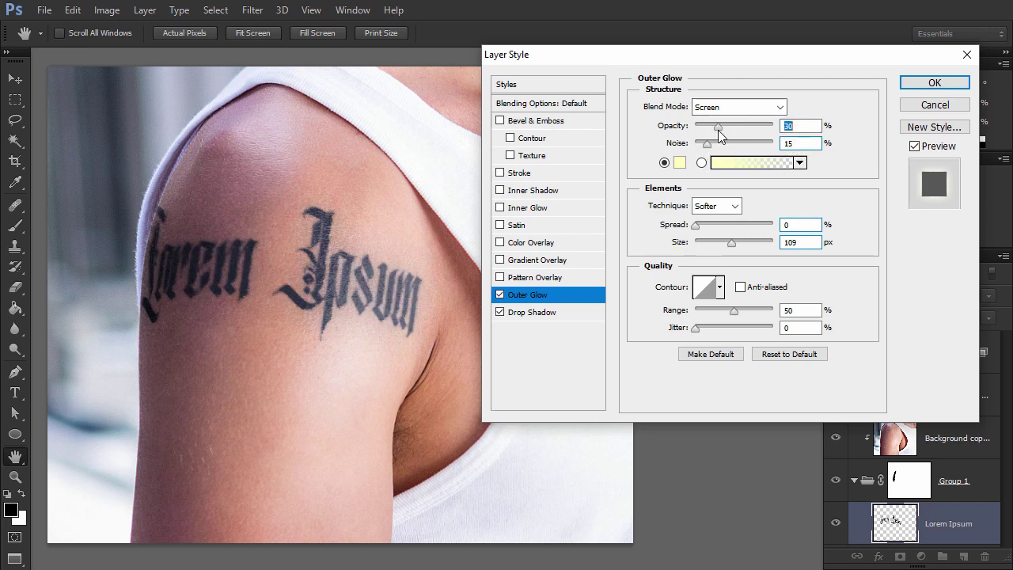
click(499, 295)
click(499, 294)
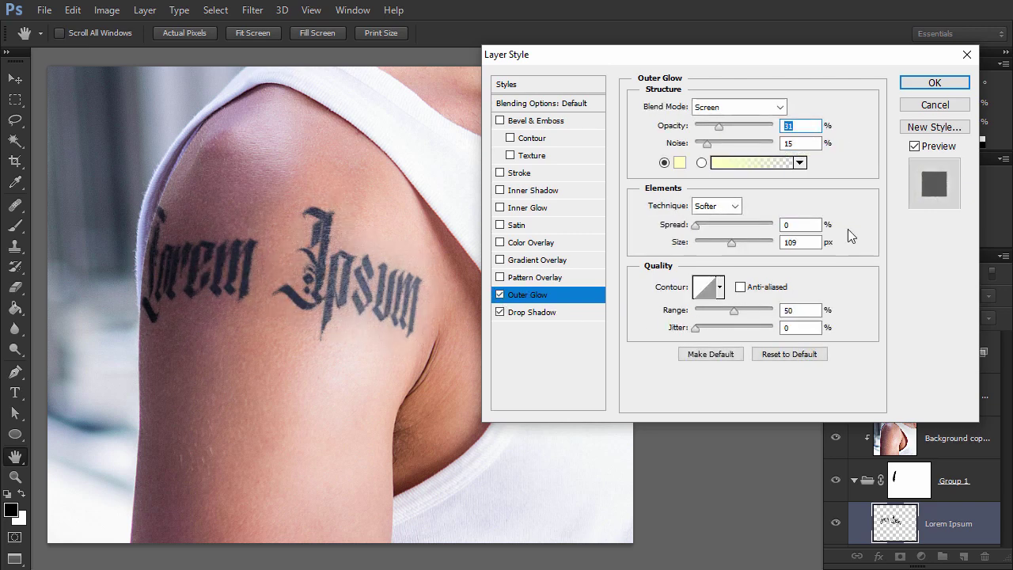
Apply the styles and show Background copy, the Hue/Saturation tint, the 25% shine layer, Drop Shadow and Outer Glow.
click(933, 84)
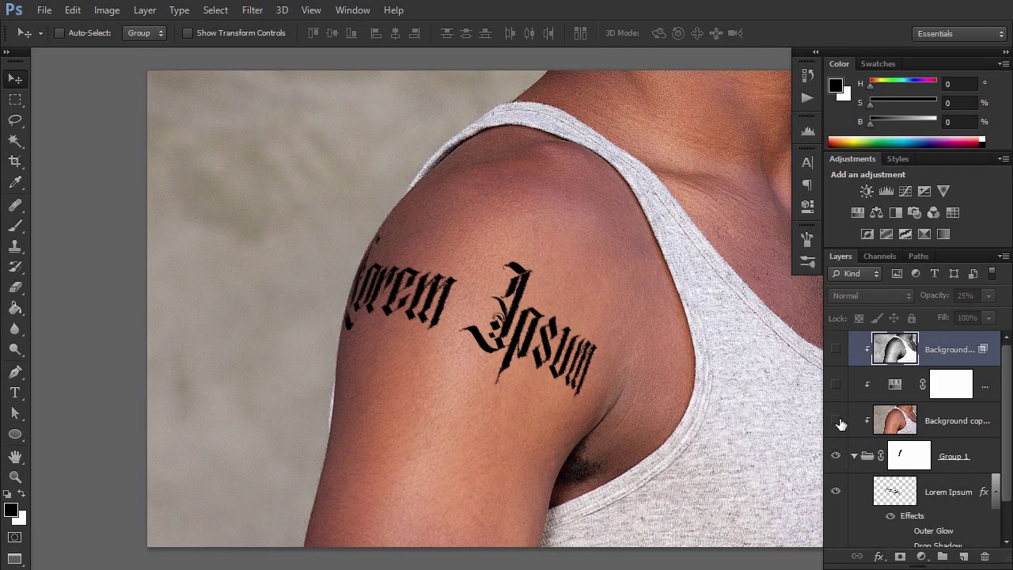
click(838, 420)
click(837, 386)
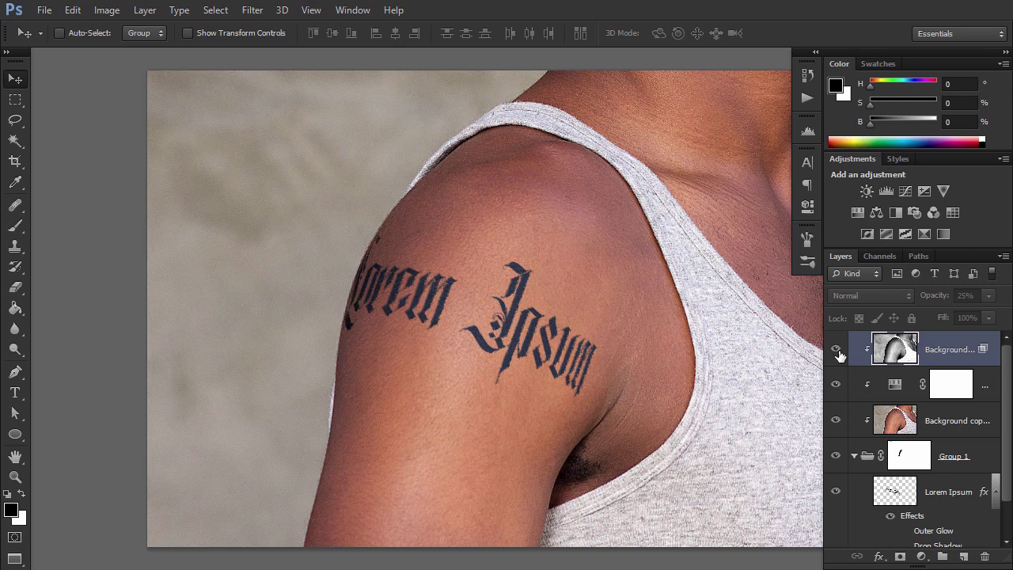
click(838, 353)
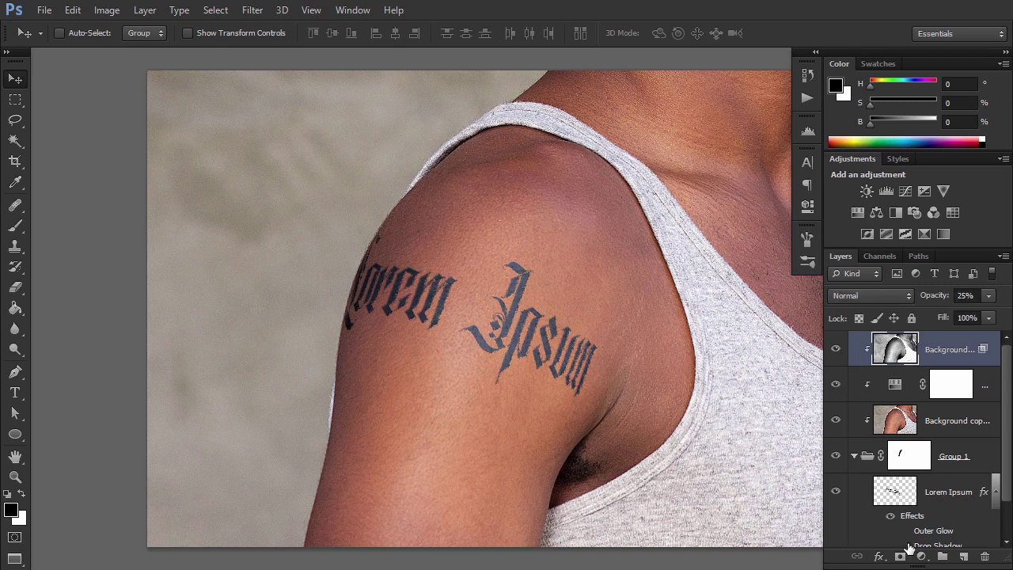
click(904, 545)
click(904, 530)
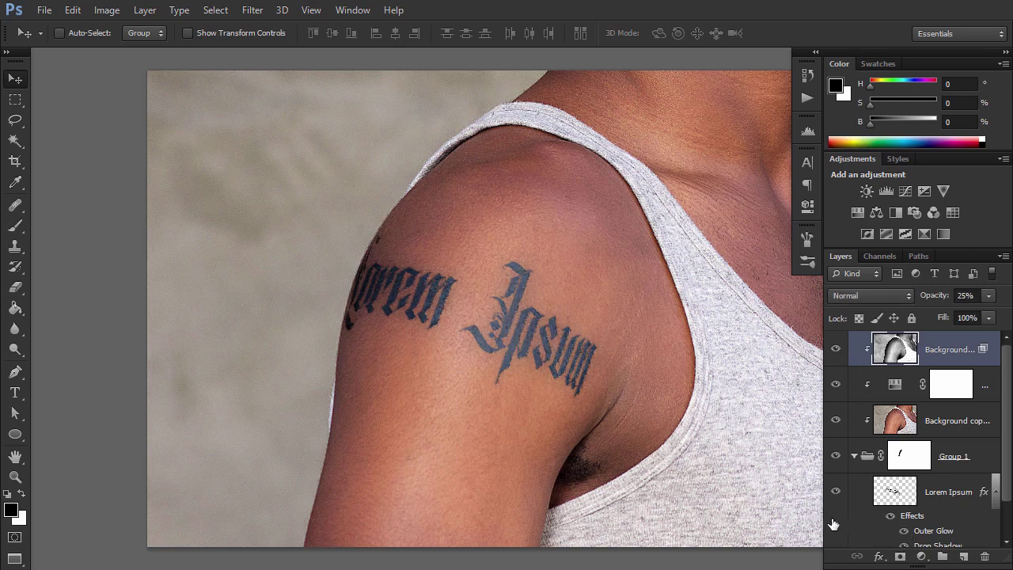